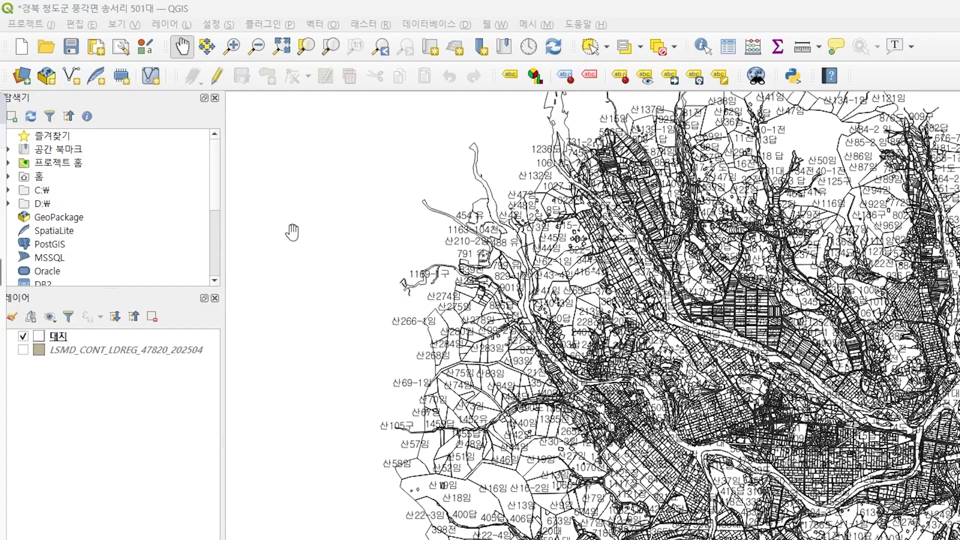
Step: Start adding a vector layer from a file and set its encoding to CP949
{"action": "left_click", "coordinate": [173, 26]}
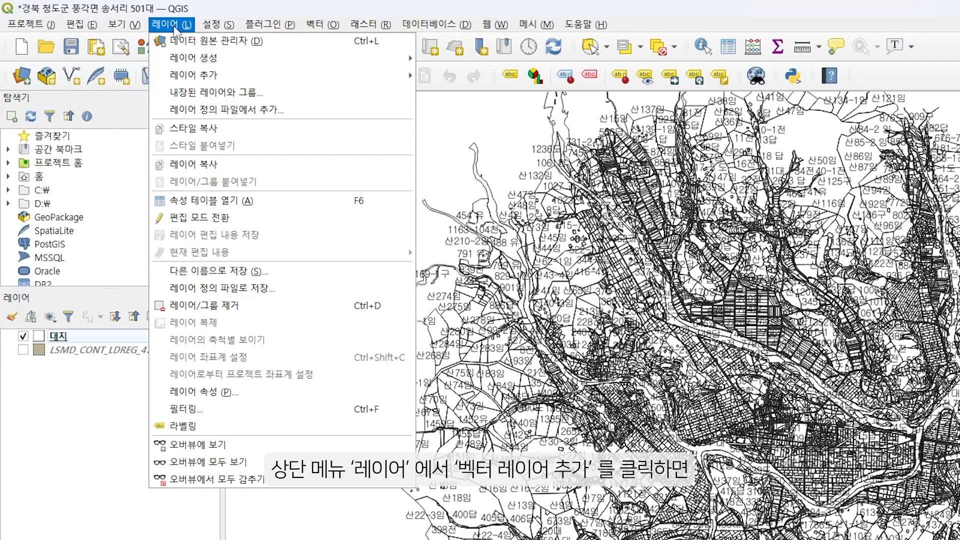
{"action": "mouse_move", "coordinate": [186, 79]}
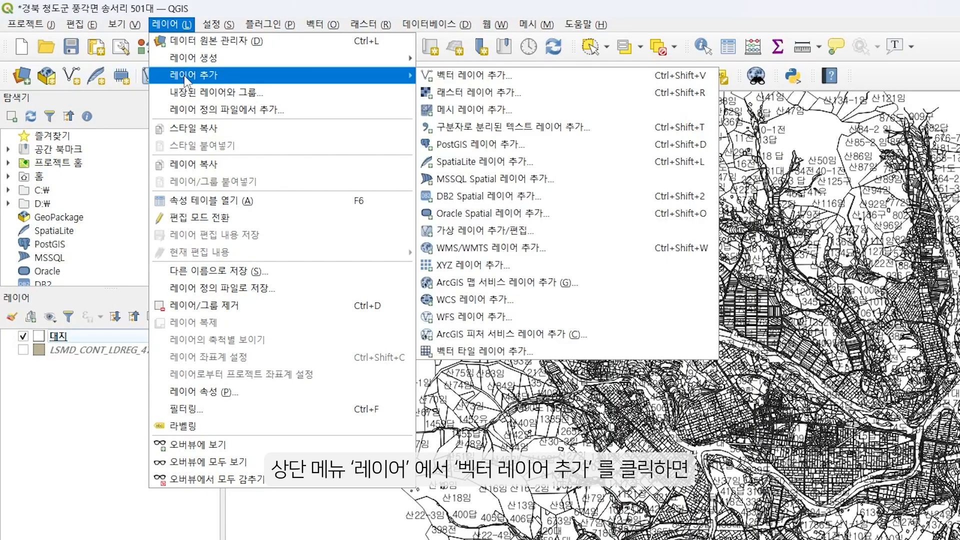
{"action": "left_click", "coordinate": [490, 80]}
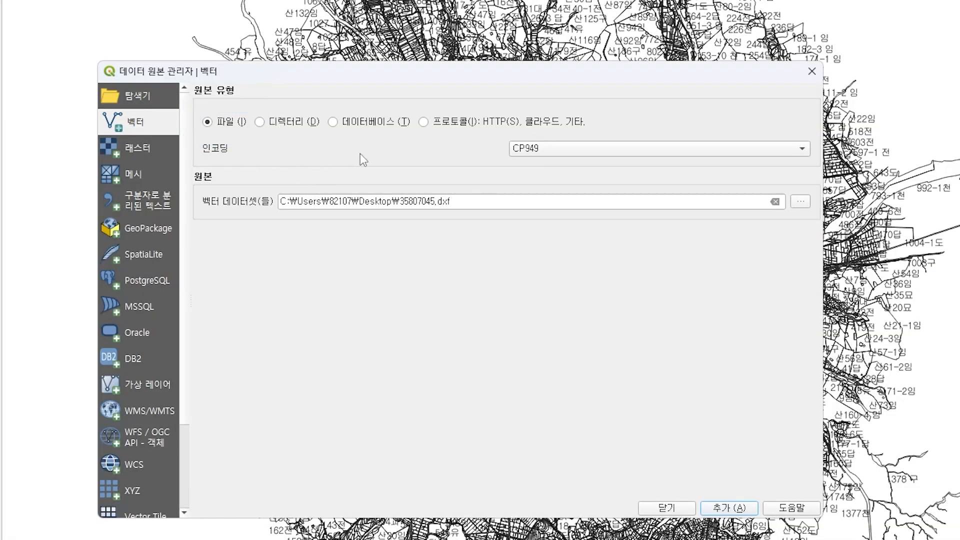
{"action": "left_click", "coordinate": [547, 149]}
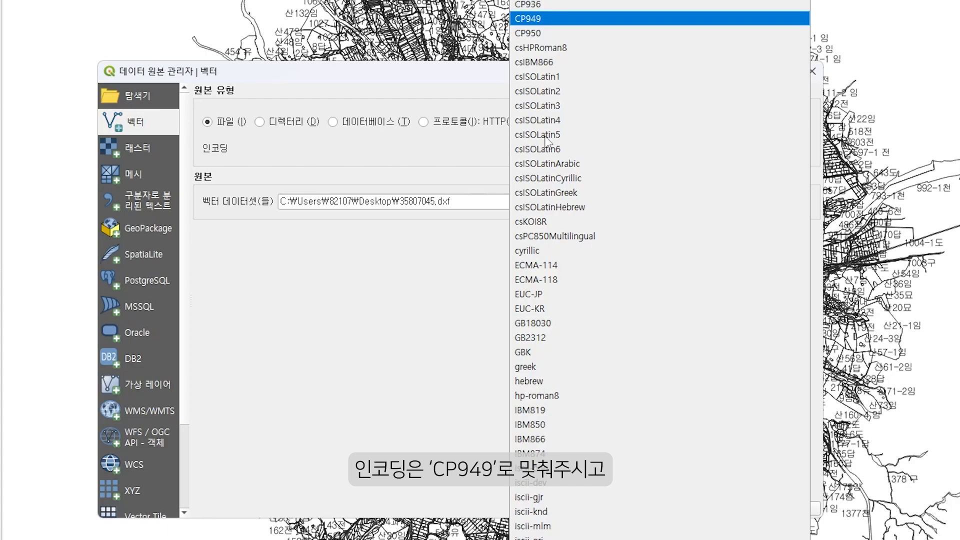
{"action": "left_click", "coordinate": [542, 20]}
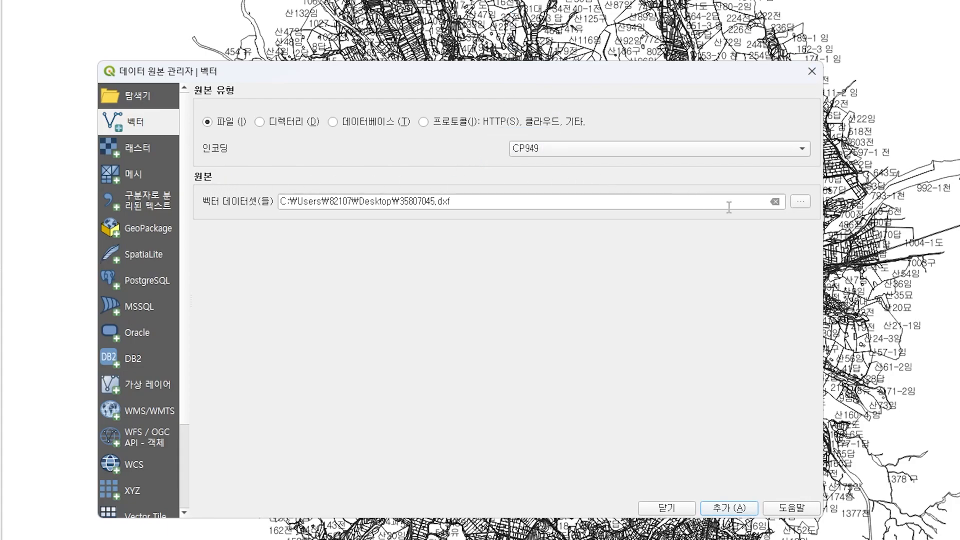
Step: Load 35807045.dxf from the desktop as the vector dataset, adding both its Point and LineString layers to the project
{"action": "left_click", "coordinate": [800, 201]}
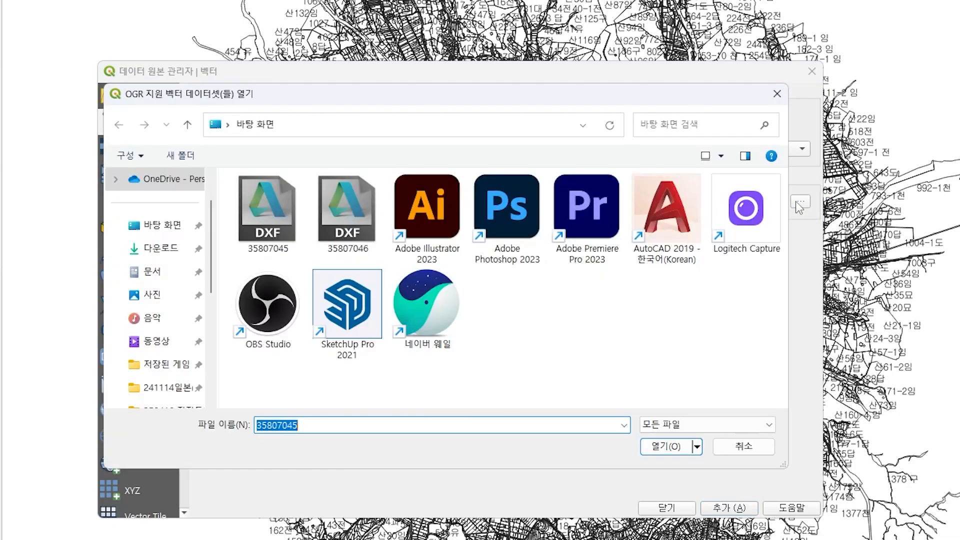
{"action": "double_click", "coordinate": [288, 208]}
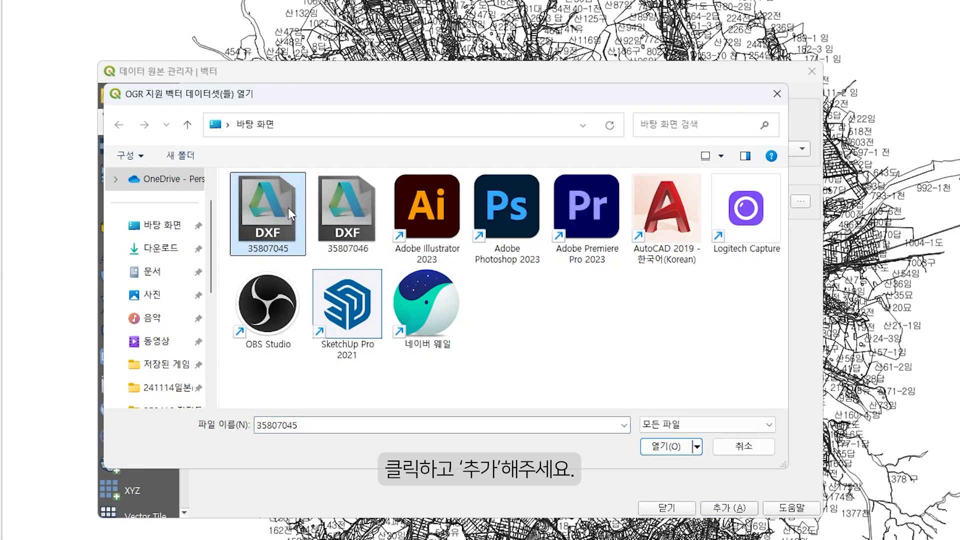
{"action": "left_click", "coordinate": [719, 508]}
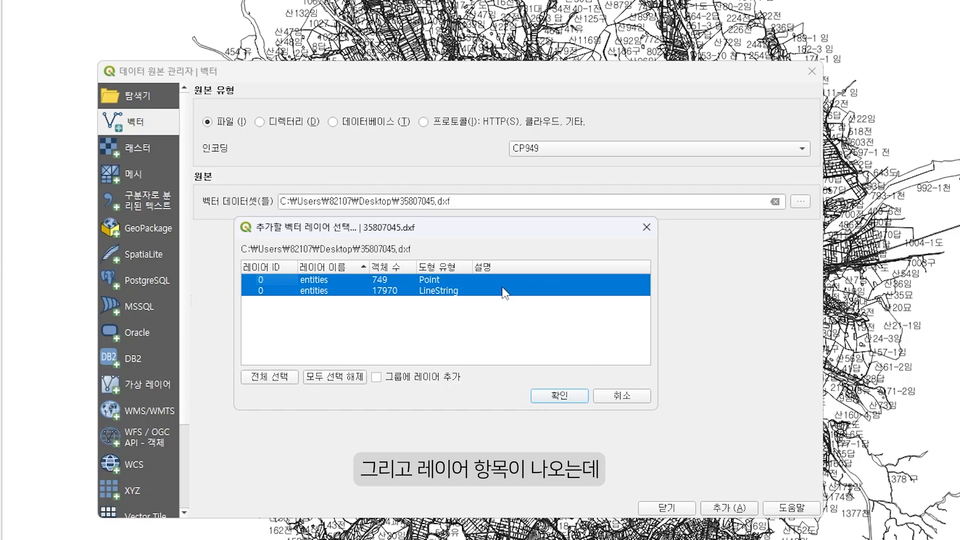
{"action": "left_click", "coordinate": [570, 396]}
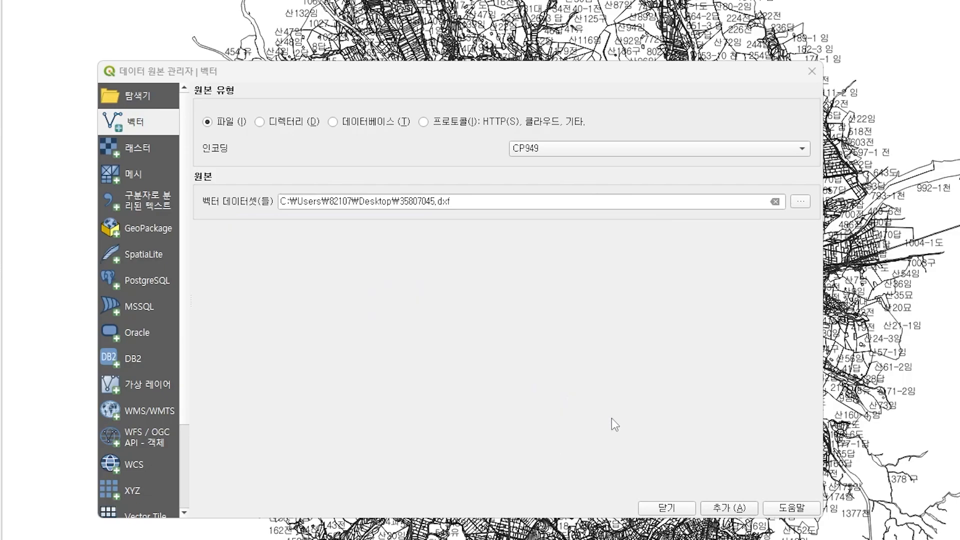
{"action": "left_click", "coordinate": [811, 72]}
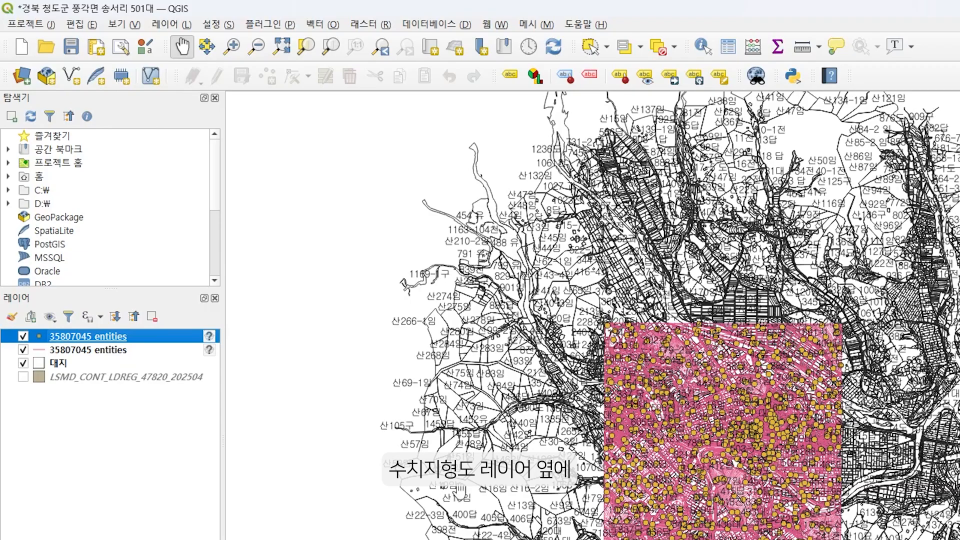
Step: Assign the Korea 2000 / East Belt 2010 (EPSG:5187) coordinate system to both 35807045 entities layers
{"action": "mouse_move", "coordinate": [212, 343]}
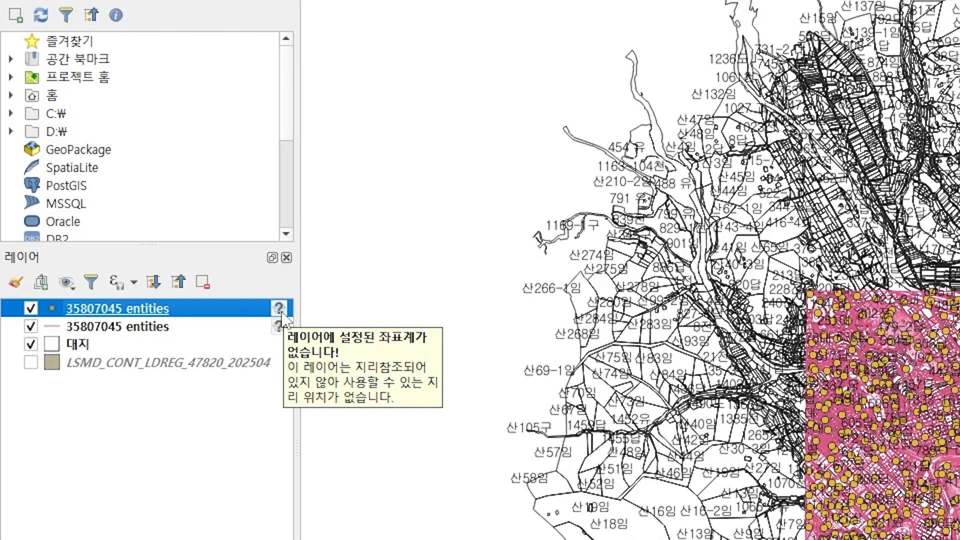
{"action": "left_click", "coordinate": [280, 310]}
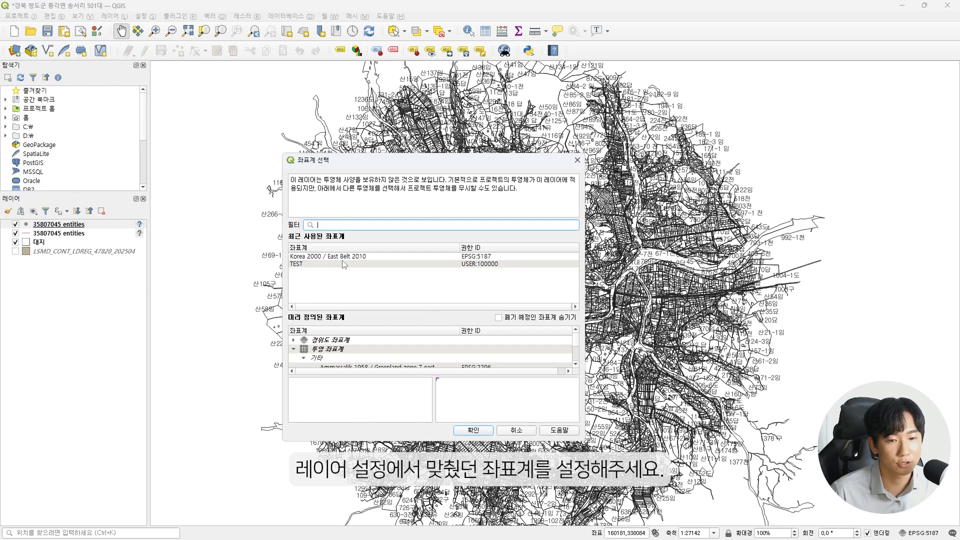
{"action": "left_click", "coordinate": [345, 257]}
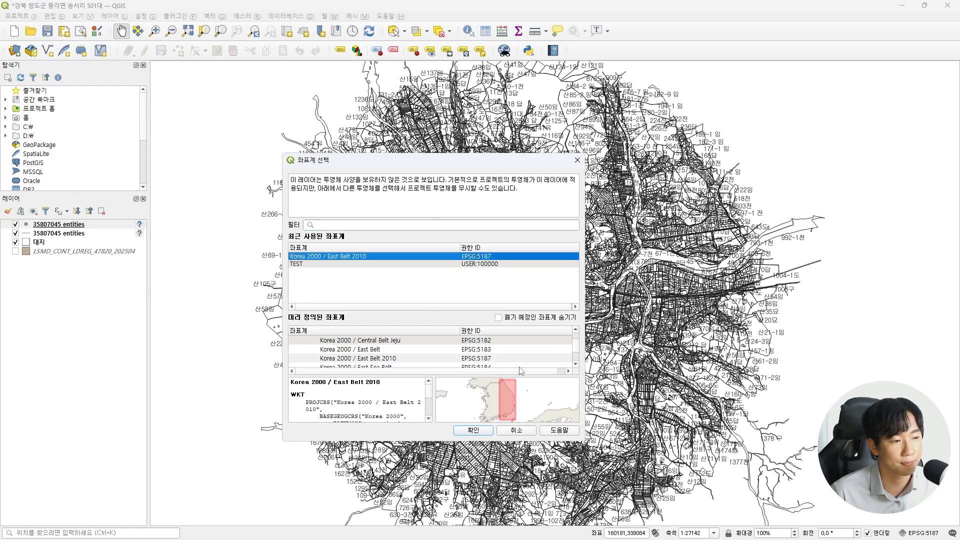
{"action": "left_click", "coordinate": [489, 430]}
{"action": "left_click", "coordinate": [140, 234]}
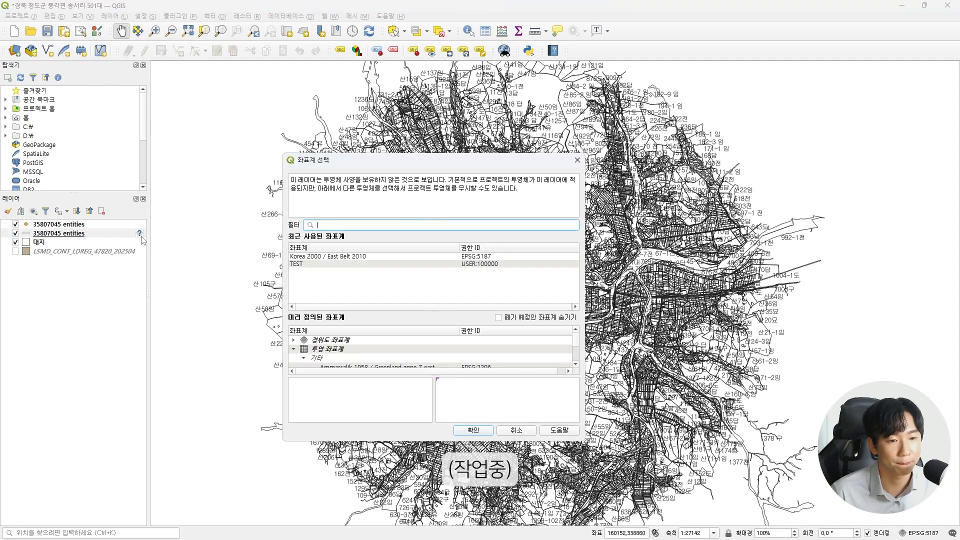
{"action": "left_click", "coordinate": [429, 257]}
{"action": "left_click", "coordinate": [473, 431]}
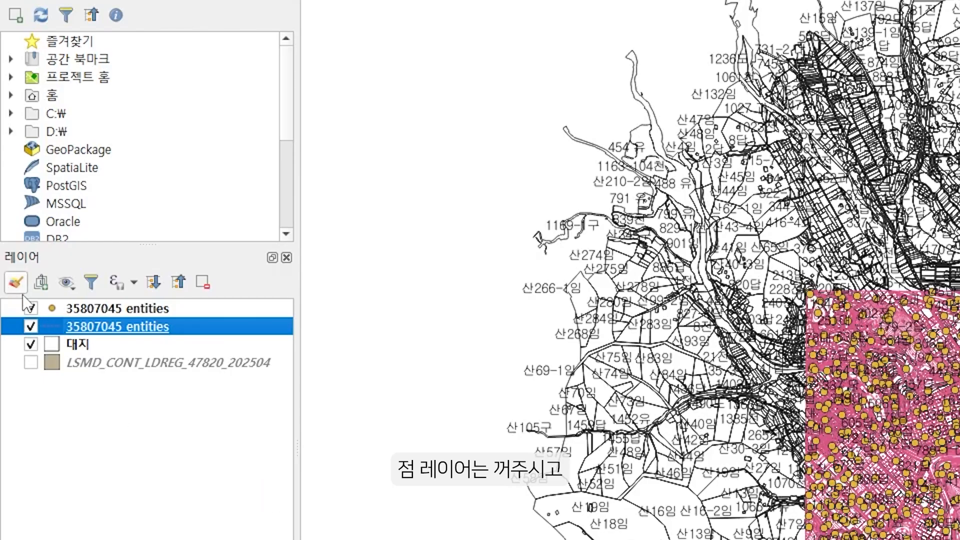
Step: Hide the 35807045 entities point layer so that only its line layer overlays the parcels
{"action": "left_click", "coordinate": [30, 308]}
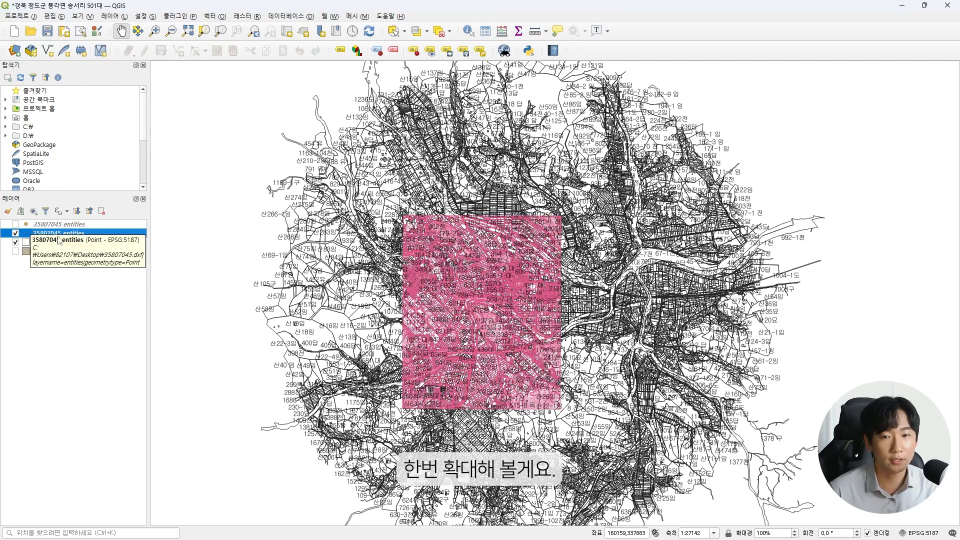
{"action": "scroll", "coordinate": [490, 312], "scroll_direction": "up", "scroll_amount": 3}
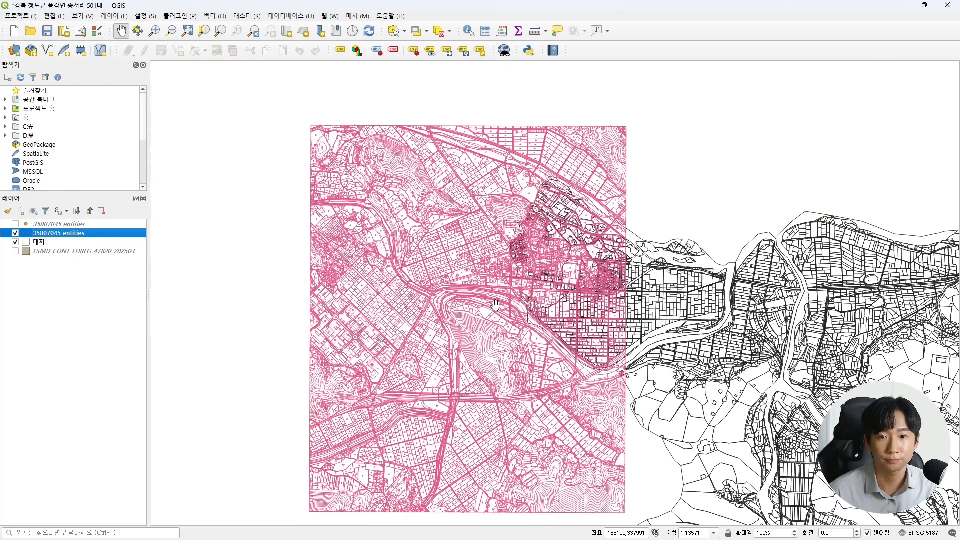
{"action": "scroll", "coordinate": [511, 296], "scroll_direction": "up", "scroll_amount": 2}
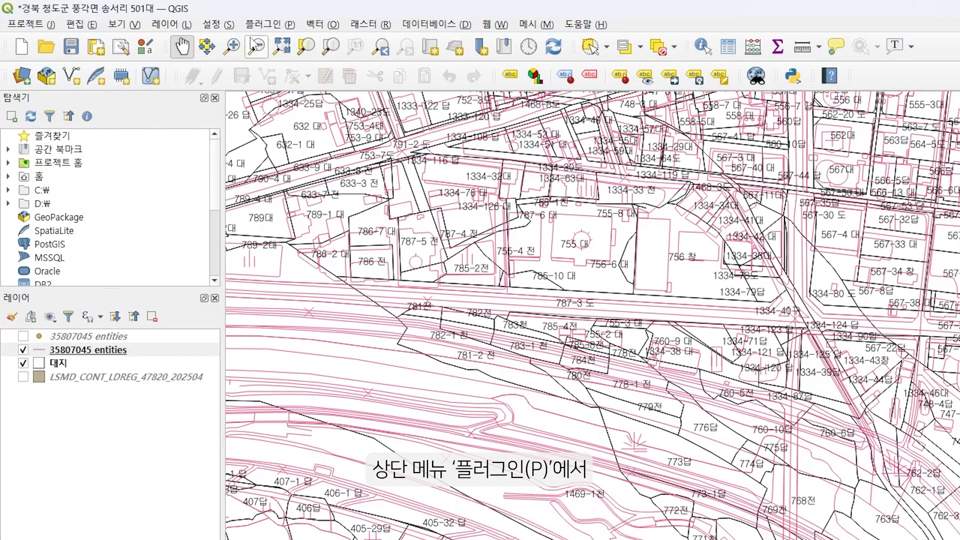
Step: Search the plugin manager for "tms for korea" and select the TMS for Korea plugin
{"action": "left_click", "coordinate": [273, 26]}
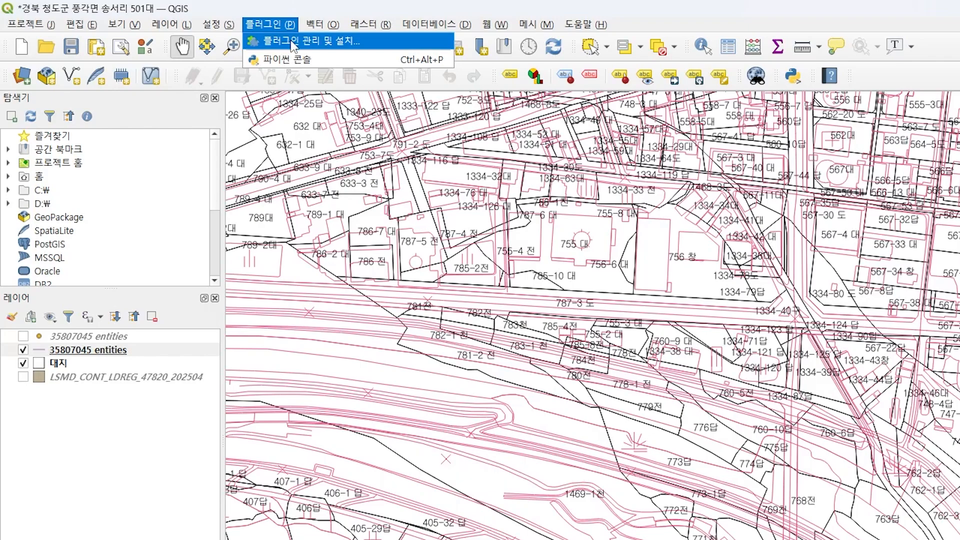
{"action": "left_click", "coordinate": [292, 42]}
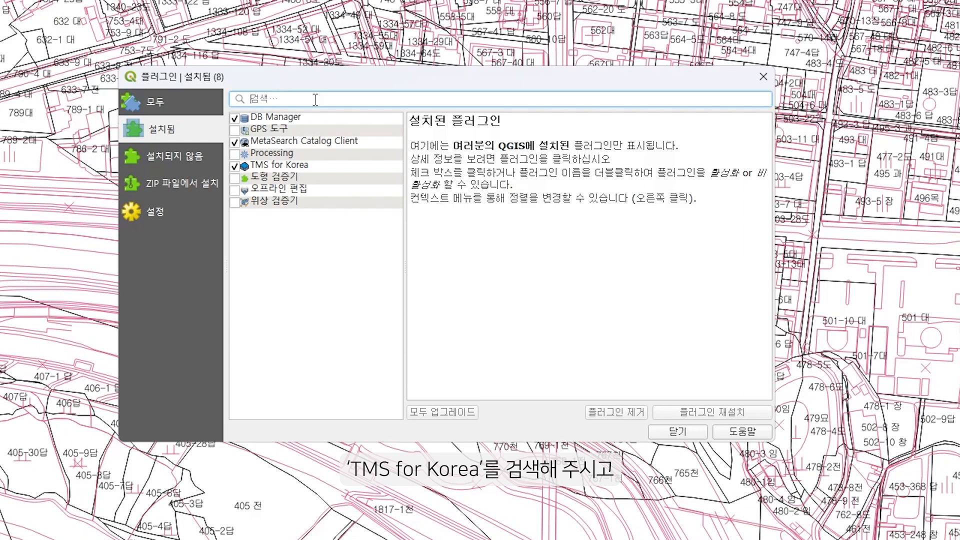
{"action": "type", "text": "tms for korea"}
{"action": "left_click", "coordinate": [330, 122]}
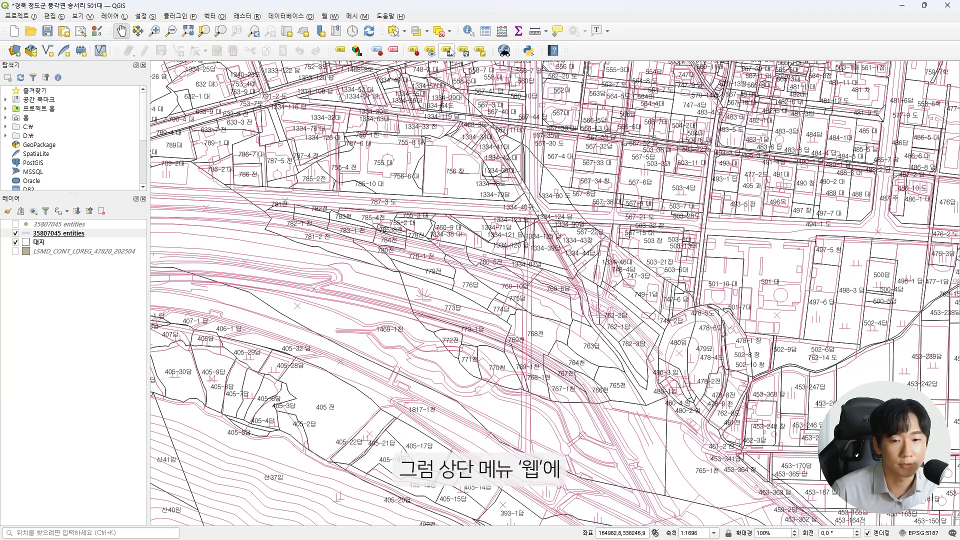
Step: Add the VWorld Hybrid background map with TMS for Korea and place the VWorld Maps group below all other layers
{"action": "left_click", "coordinate": [331, 17]}
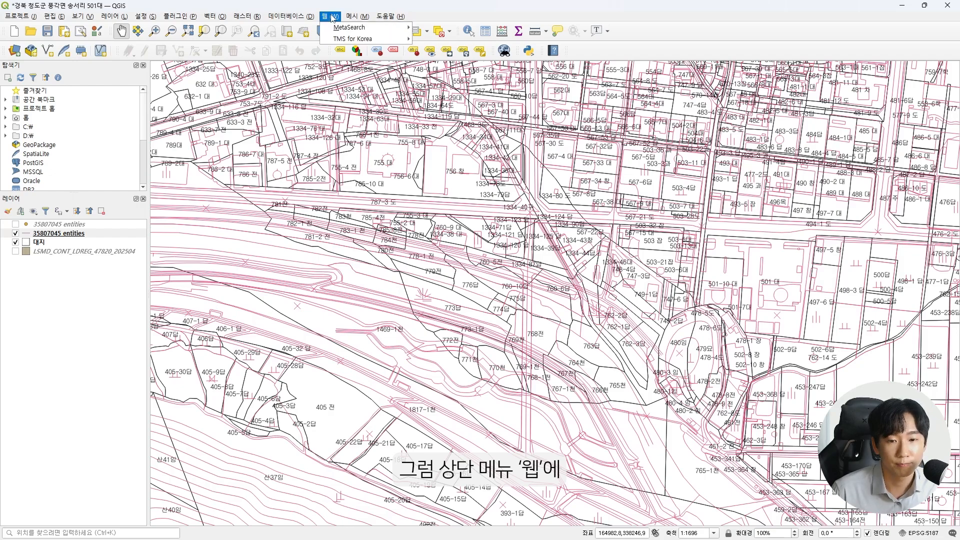
{"action": "mouse_move", "coordinate": [365, 39]}
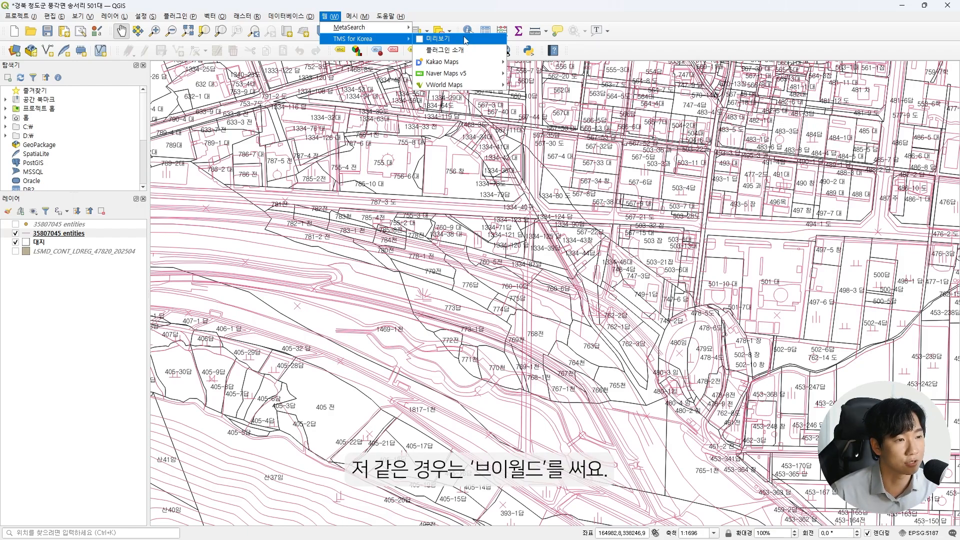
{"action": "mouse_move", "coordinate": [457, 84]}
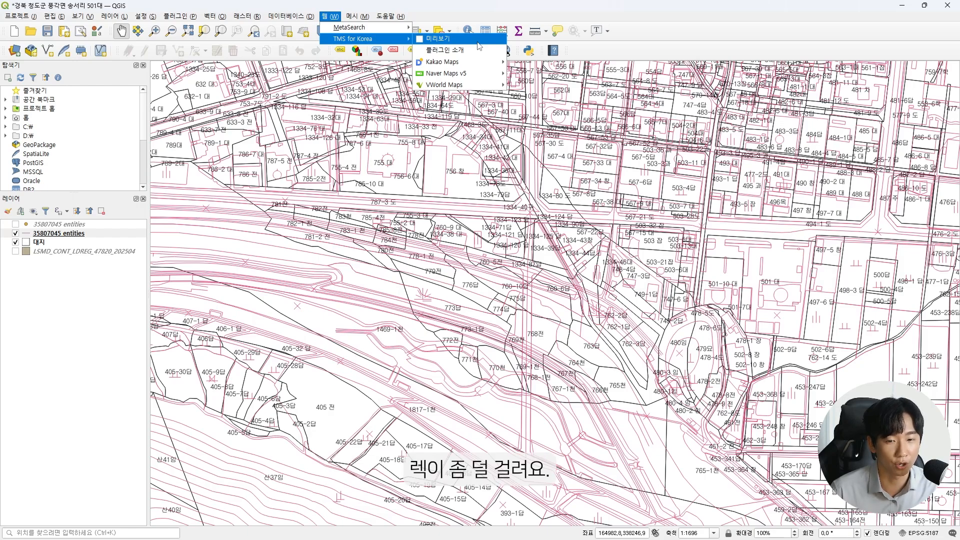
{"action": "mouse_move", "coordinate": [471, 87]}
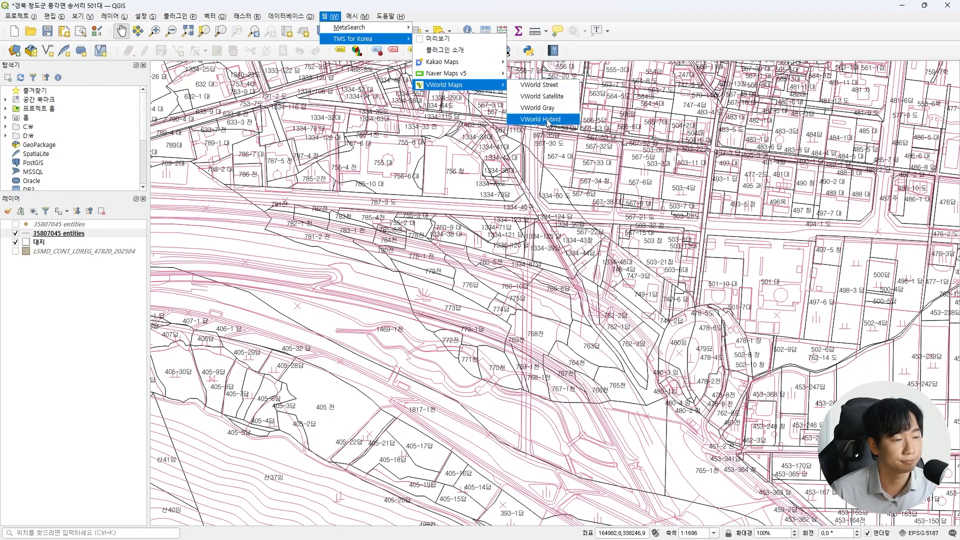
{"action": "left_click", "coordinate": [500, 223]}
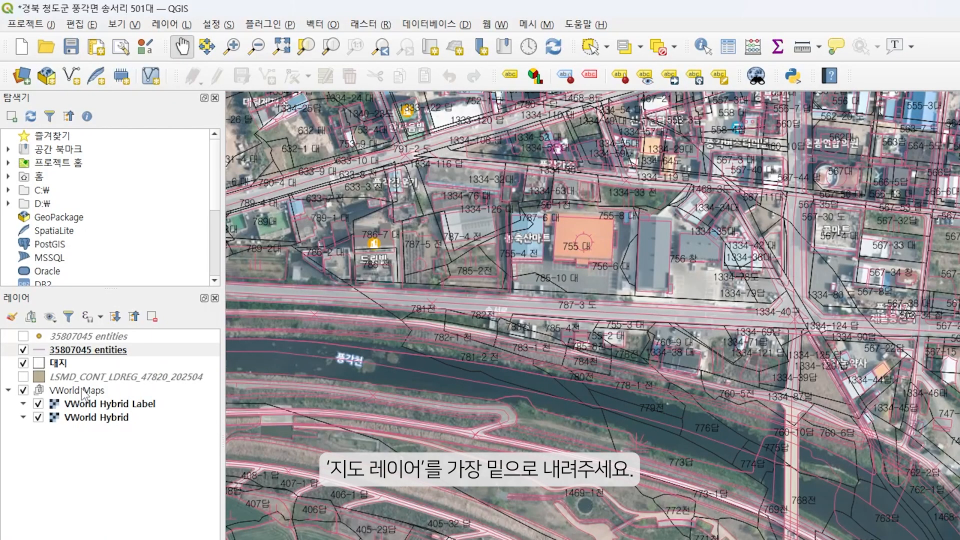
{"action": "left_click_drag", "start_coordinate": [56, 262], "coordinate": [60, 250]}
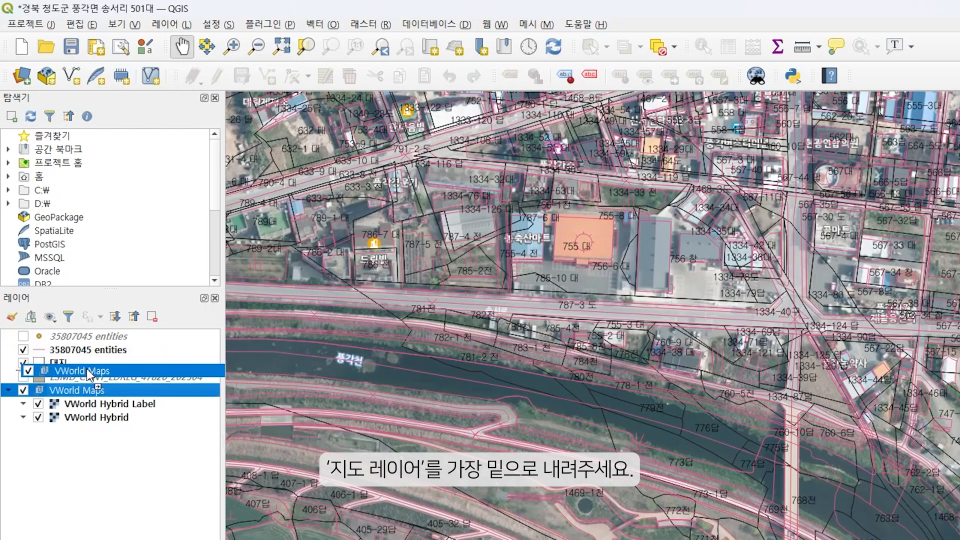
{"action": "left_click_drag", "start_coordinate": [90, 374], "coordinate": [90, 431]}
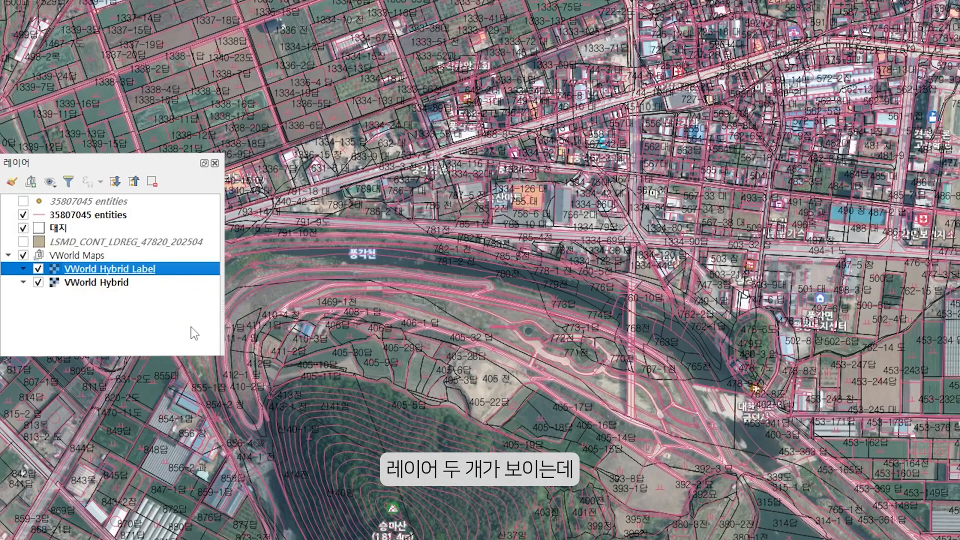
Step: Hide the VWorld Hybrid Label and VWorld Hybrid layers to compare their content, and show both again
{"action": "left_click", "coordinate": [38, 269]}
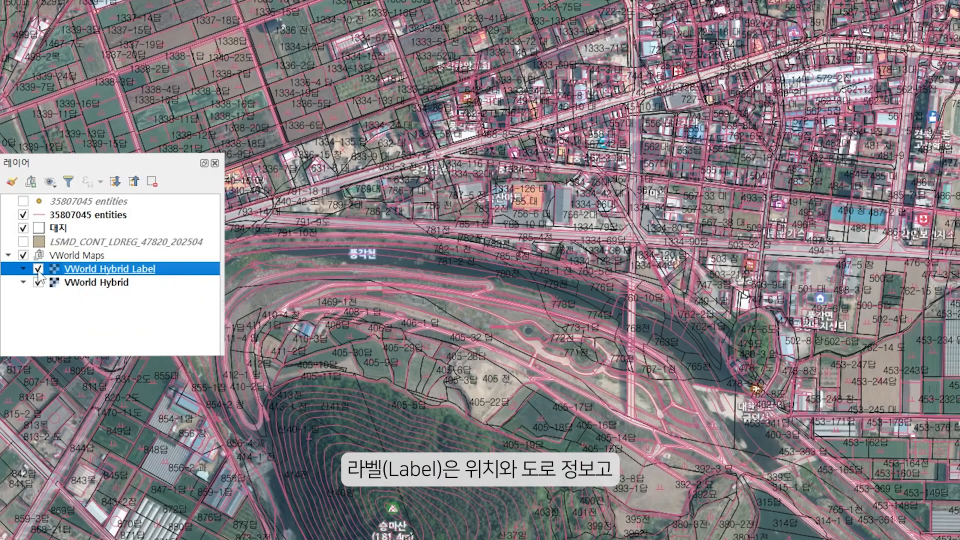
{"action": "left_click", "coordinate": [37, 282]}
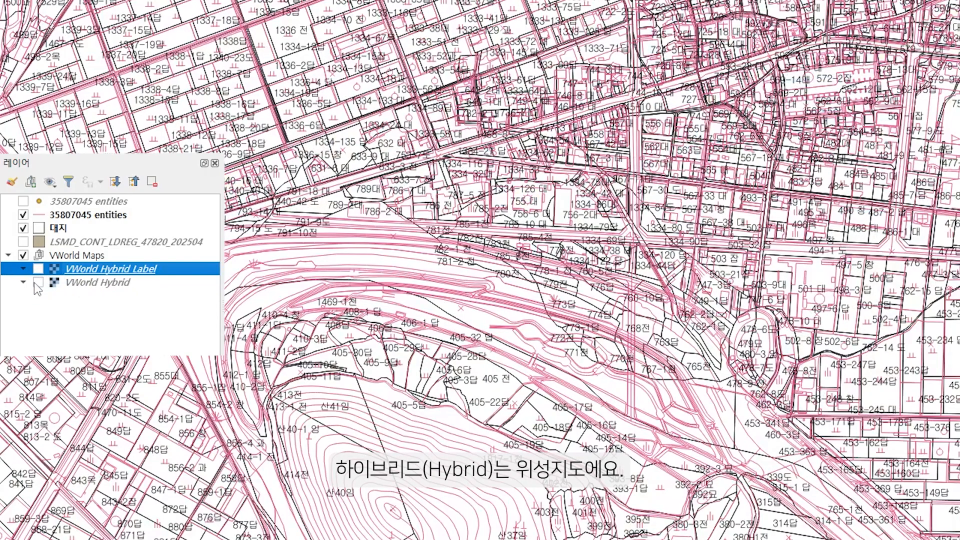
{"action": "left_click", "coordinate": [39, 269]}
{"action": "left_click", "coordinate": [39, 282]}
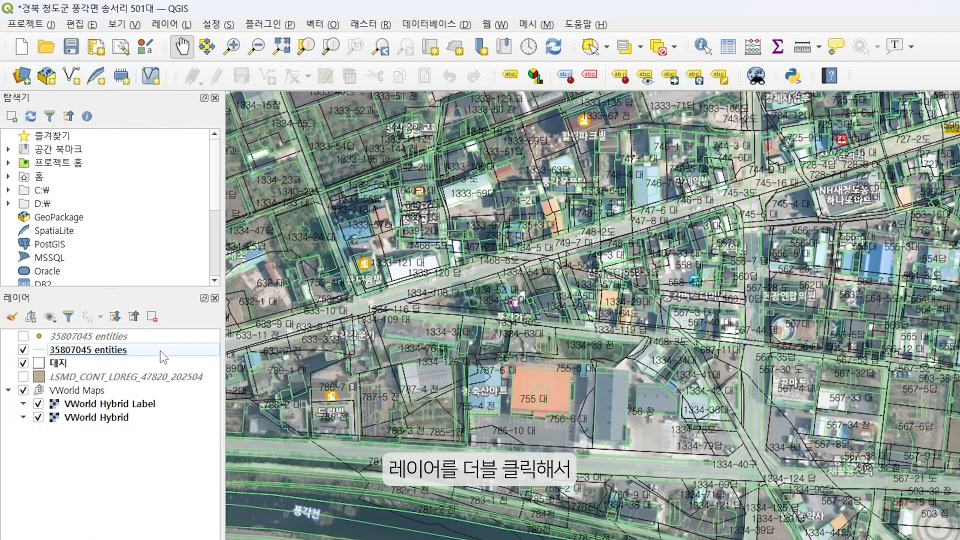
Step: Set the line color of the 35807045 entities line layer to #741d79 and apply the symbology
{"action": "double_click", "coordinate": [160, 350]}
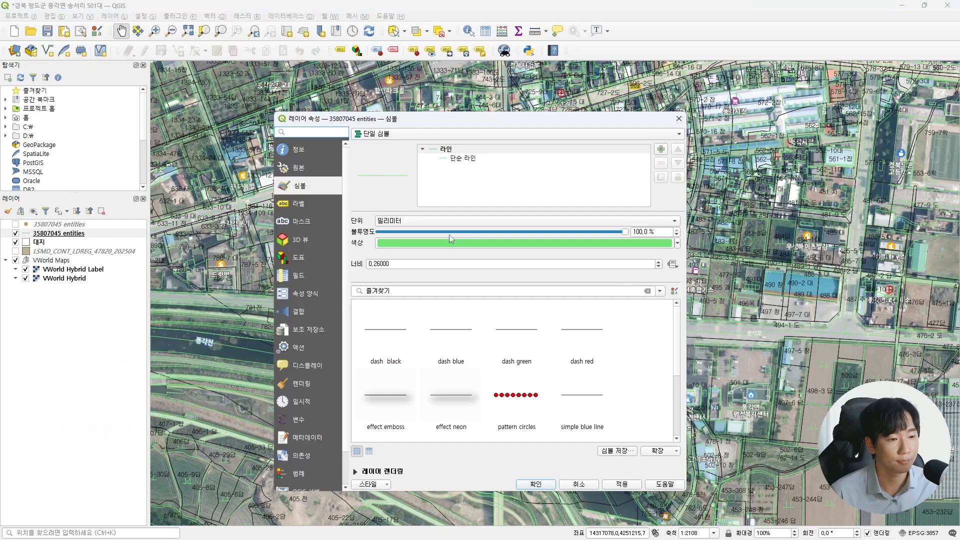
{"action": "left_click", "coordinate": [409, 245]}
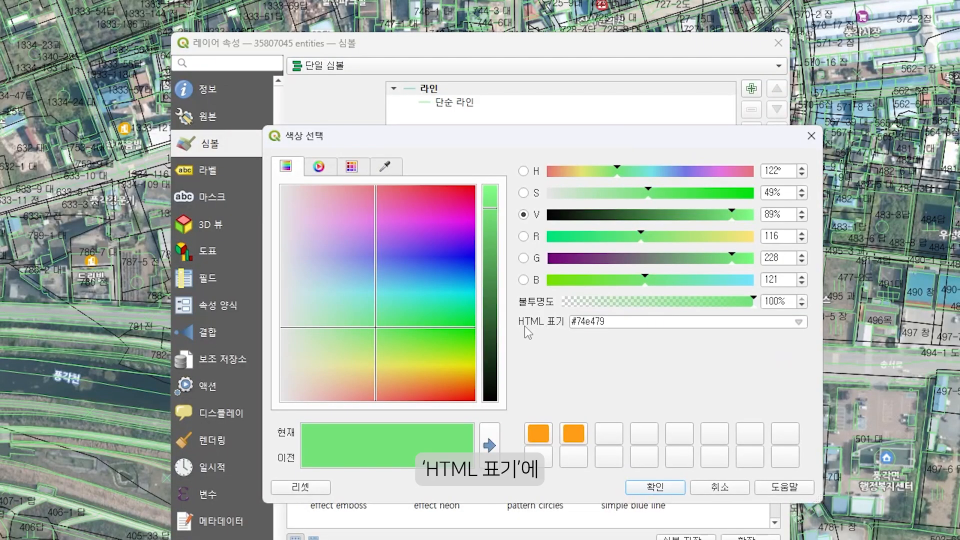
{"action": "left_click", "coordinate": [647, 326]}
{"action": "key", "text": "BackSpace"}
{"action": "key", "text": "BackSpace"}
{"action": "key", "text": "BackSpace"}
{"action": "key", "text": "BackSpace"}
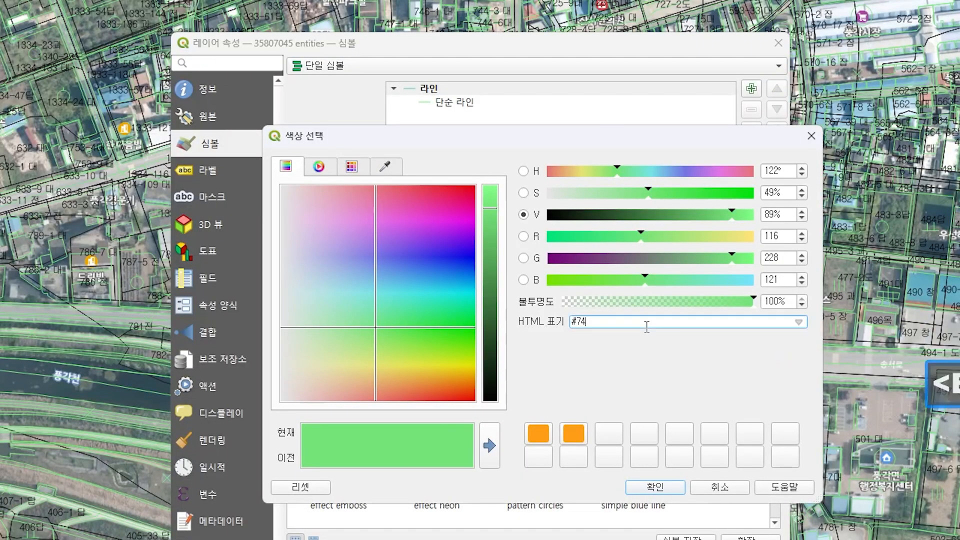
{"action": "type", "text": "1"}
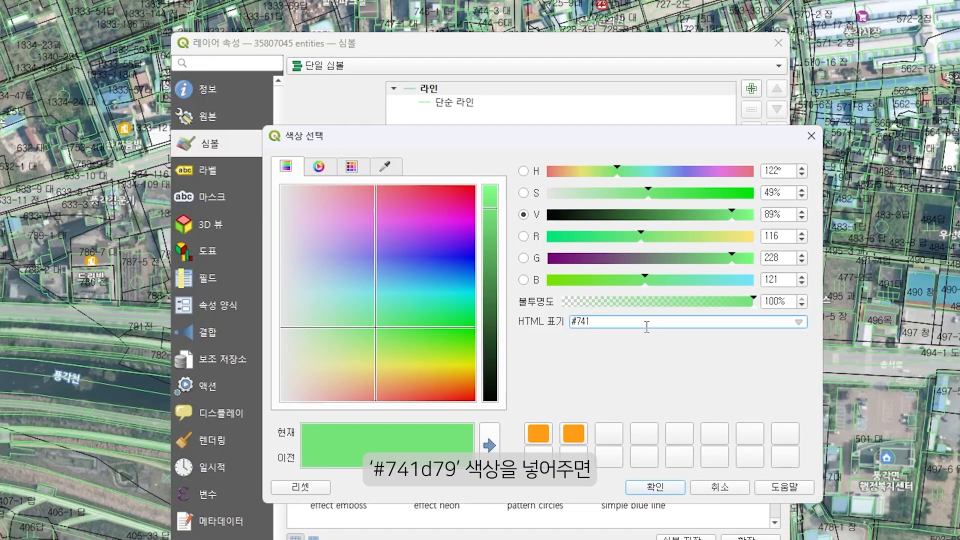
{"action": "type", "text": "d79"}
{"action": "left_click", "coordinate": [655, 487]}
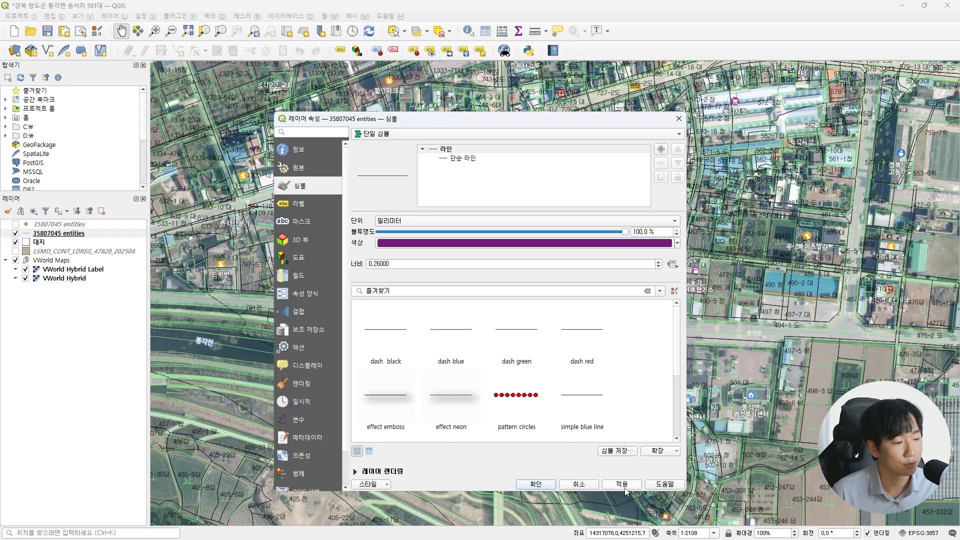
{"action": "left_click", "coordinate": [622, 485]}
{"action": "left_click", "coordinate": [535, 484]}
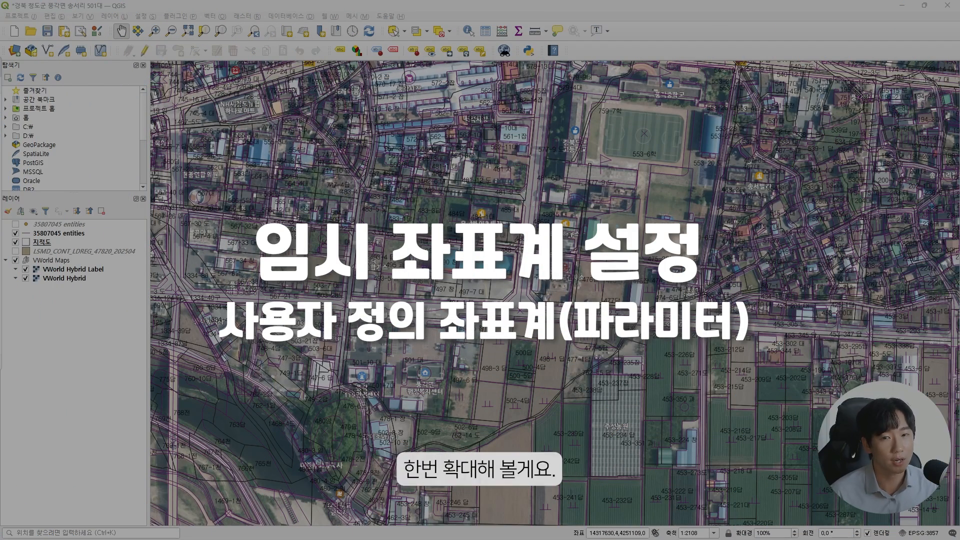
Step: Hide the 지적도 layer to compare the topographic lines with the satellite imagery, and show it again
{"action": "scroll", "coordinate": [492, 313], "scroll_direction": "up", "scroll_amount": 4}
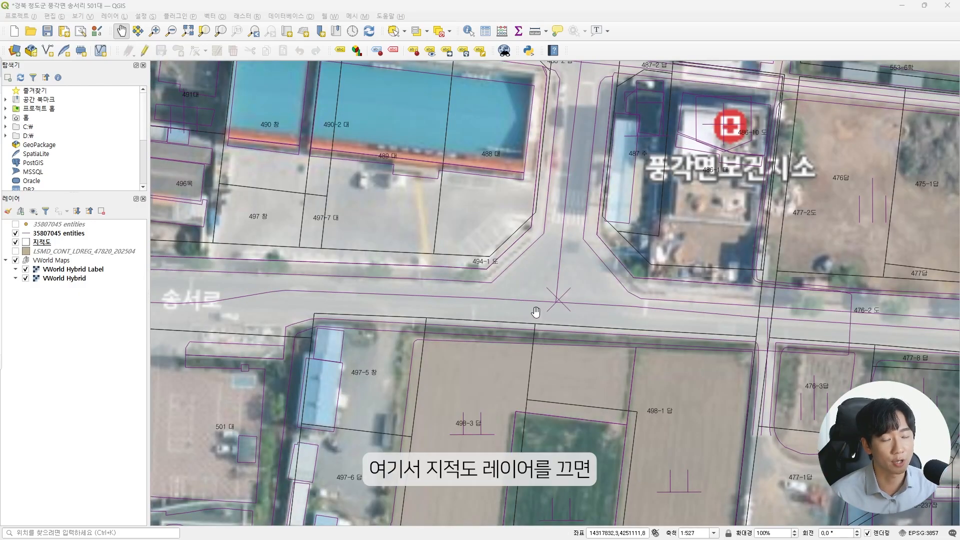
{"action": "left_click", "coordinate": [16, 242]}
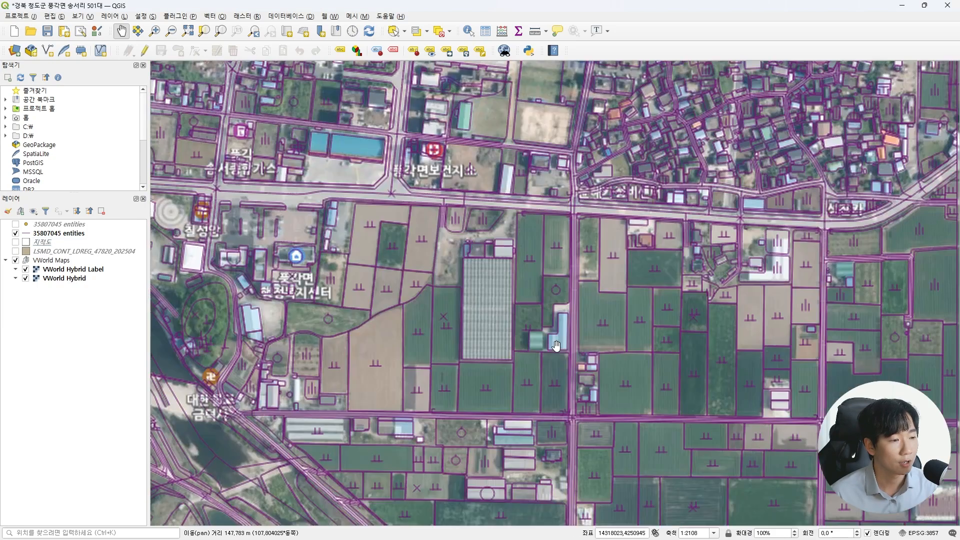
{"action": "scroll", "coordinate": [565, 425], "scroll_direction": "up", "scroll_amount": 1}
{"action": "left_click_drag", "start_coordinate": [563, 432], "coordinate": [556, 368]}
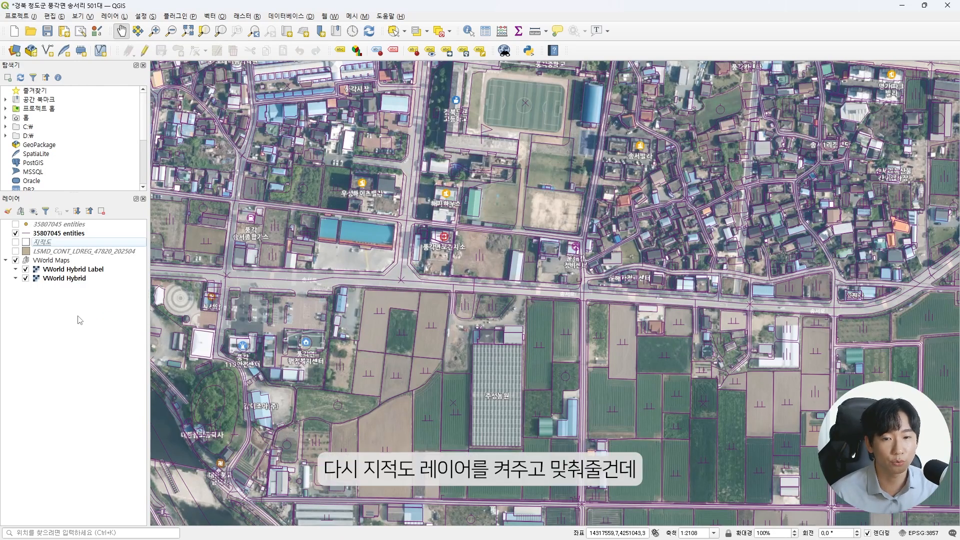
{"action": "left_click", "coordinate": [16, 243]}
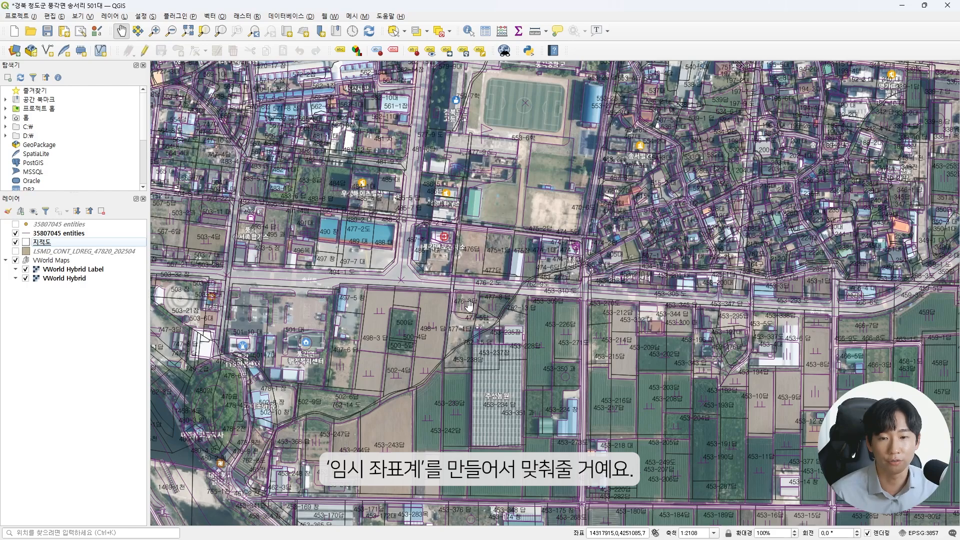
Step: Open the coordinate system selection for the 지적도 layer and select Korea 2000 / East Belt 2010 (EPSG:5187)
{"action": "right_click", "coordinate": [91, 246]}
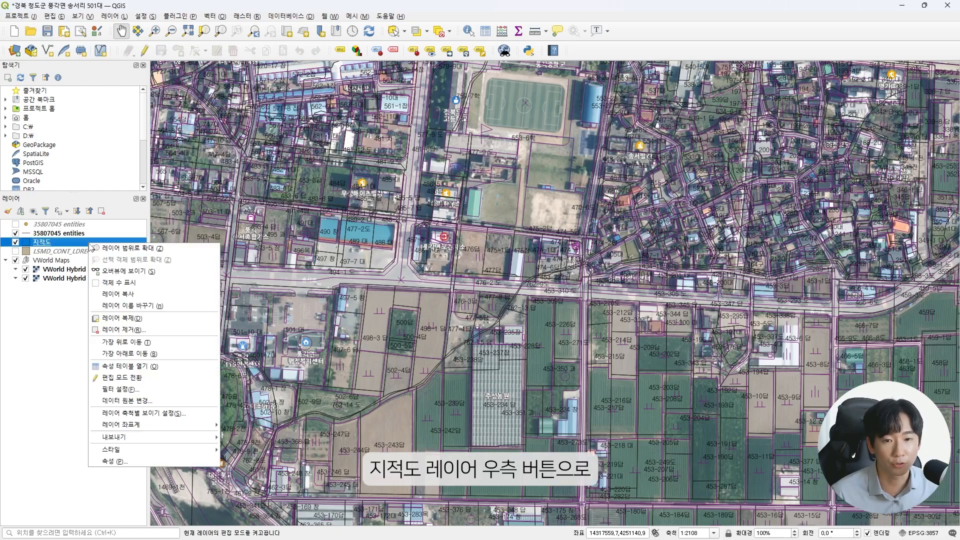
{"action": "mouse_move", "coordinate": [158, 425]}
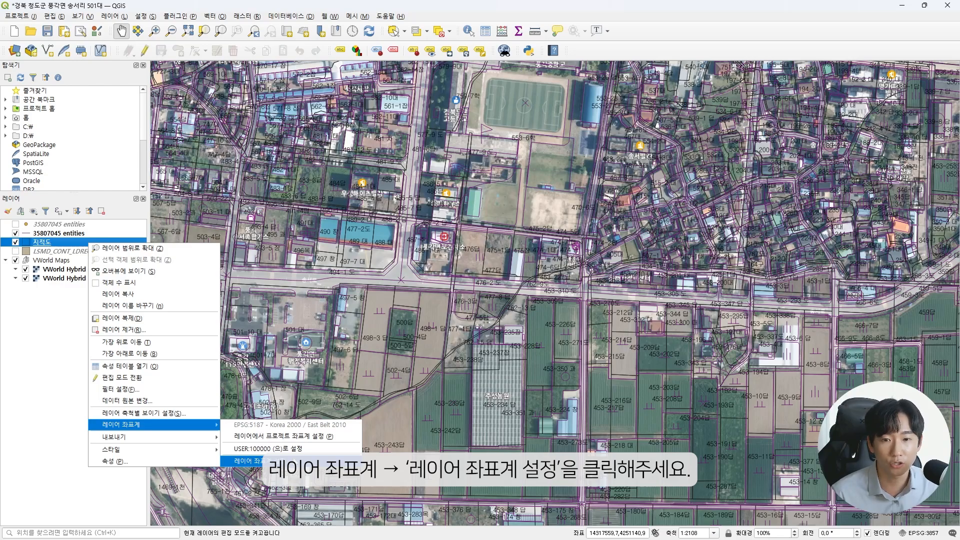
{"action": "left_click", "coordinate": [243, 460]}
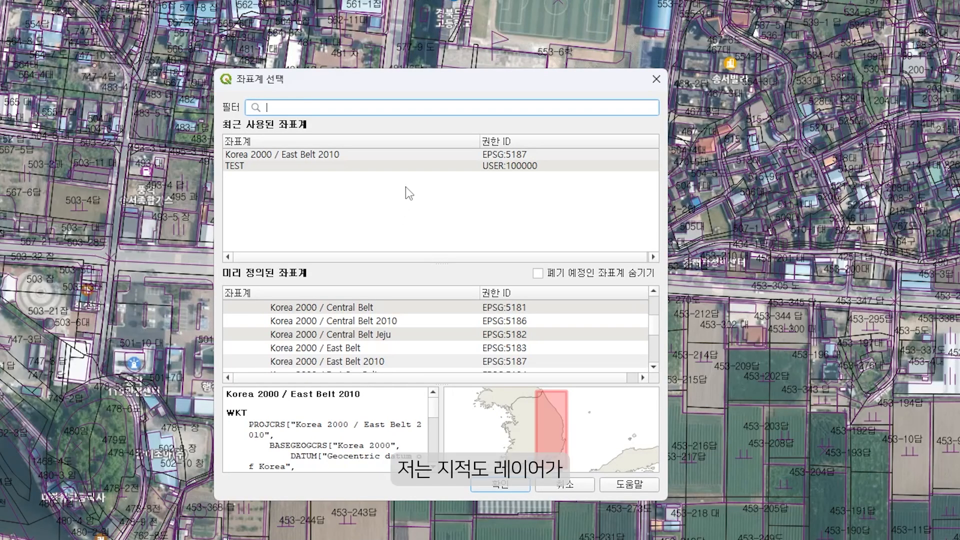
{"action": "left_click", "coordinate": [411, 156]}
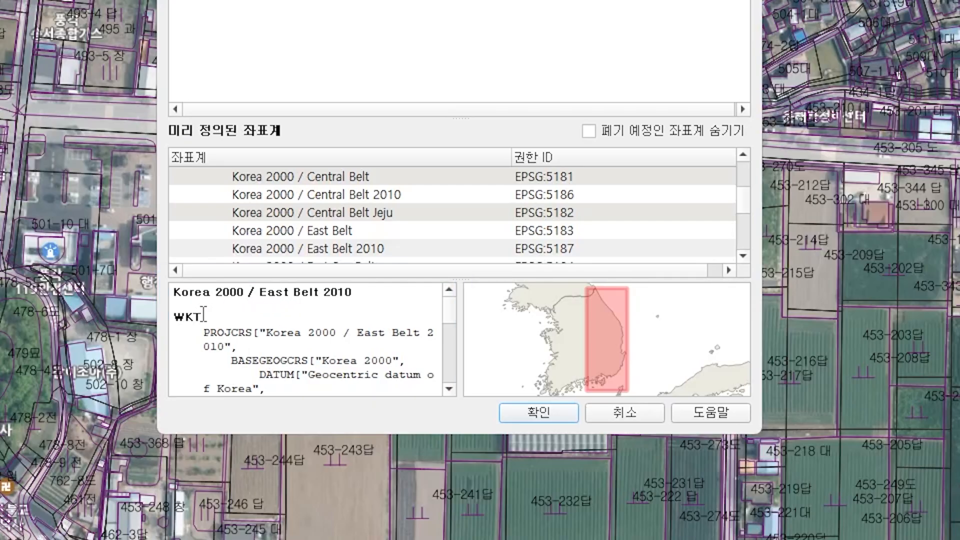
Step: Copy the Proj4 definition of Korea 2000 / East Belt 2010 into Notepad, minimize it, and cancel the coordinate system selection
{"action": "double_click", "coordinate": [187, 317]}
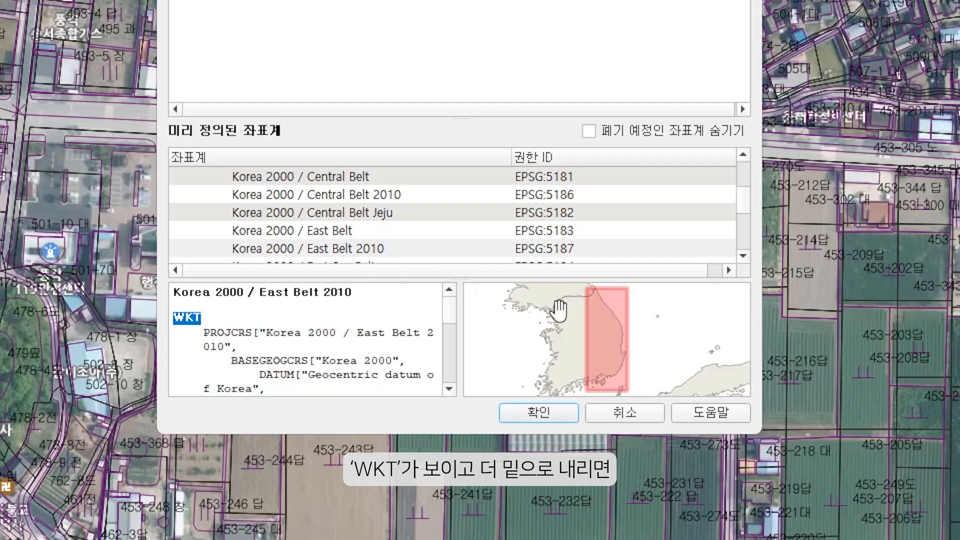
{"action": "left_click_drag", "start_coordinate": [449, 319], "coordinate": [440, 377]}
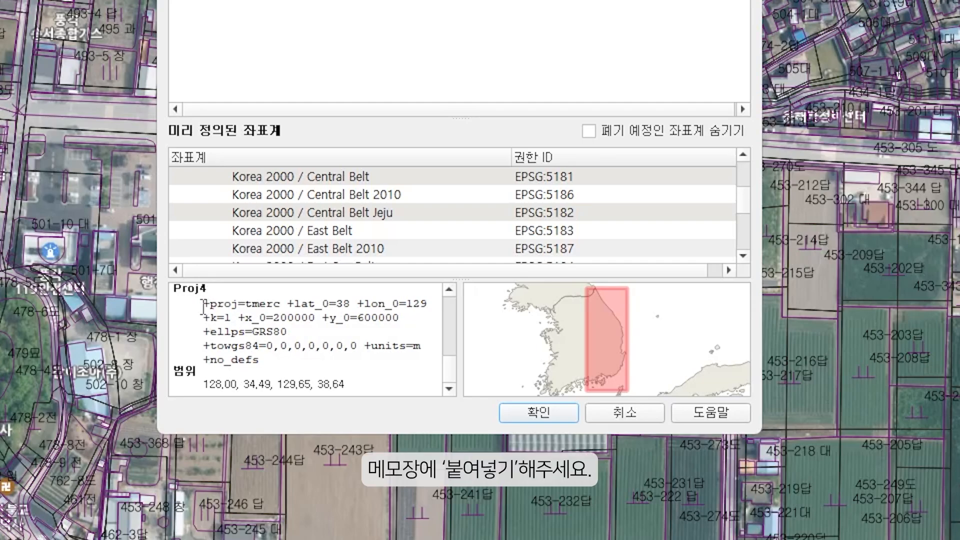
{"action": "left_click_drag", "start_coordinate": [203, 303], "coordinate": [287, 359]}
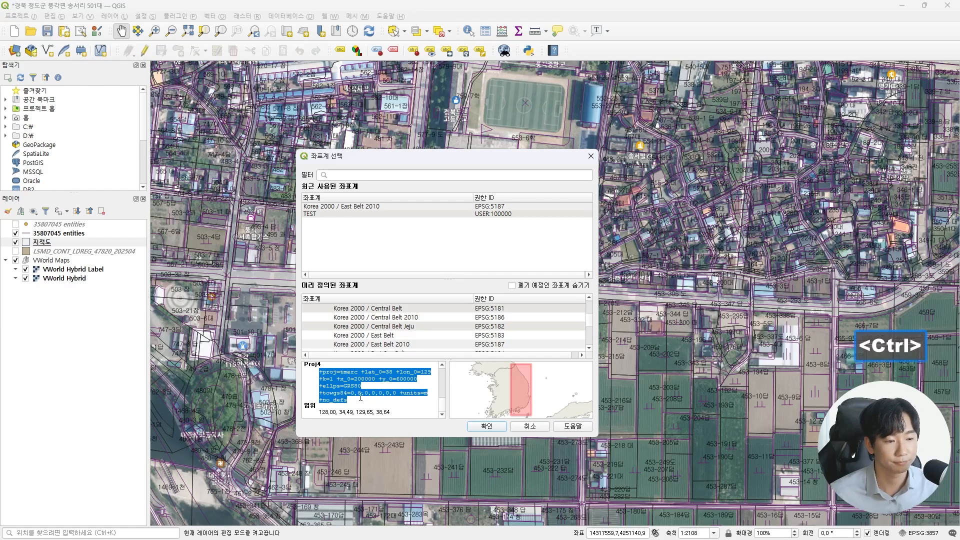
{"action": "key", "text": "ctrl+c"}
{"action": "key", "text": "ctrl+v"}
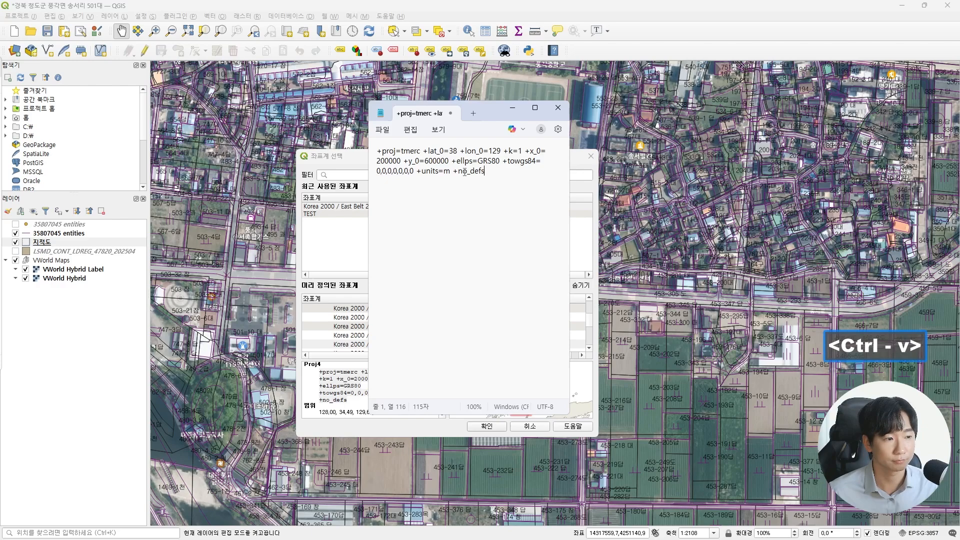
{"action": "left_click", "coordinate": [513, 110]}
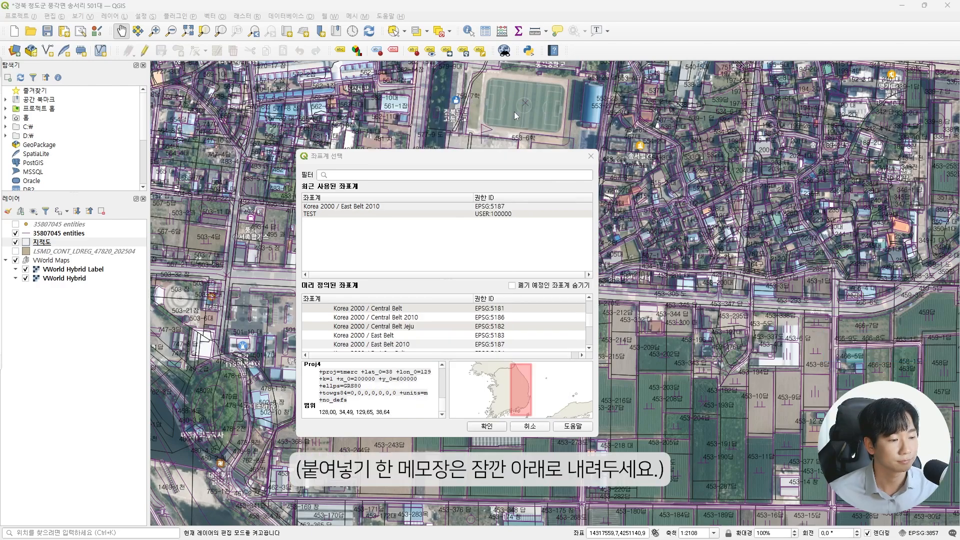
{"action": "left_click", "coordinate": [533, 428]}
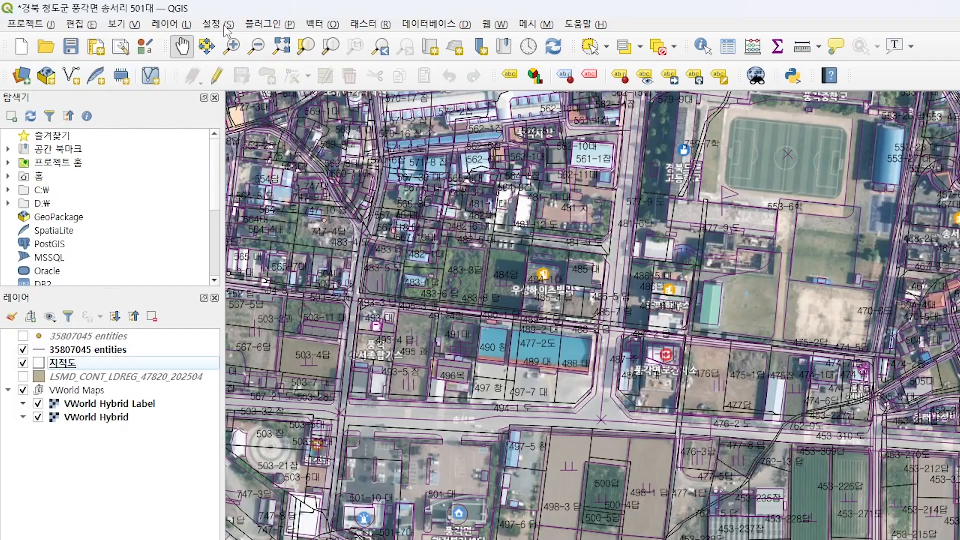
Step: Add a custom coordinate system named 동부원점 임시 좌표계 with the Proj string format
{"action": "left_click", "coordinate": [223, 26]}
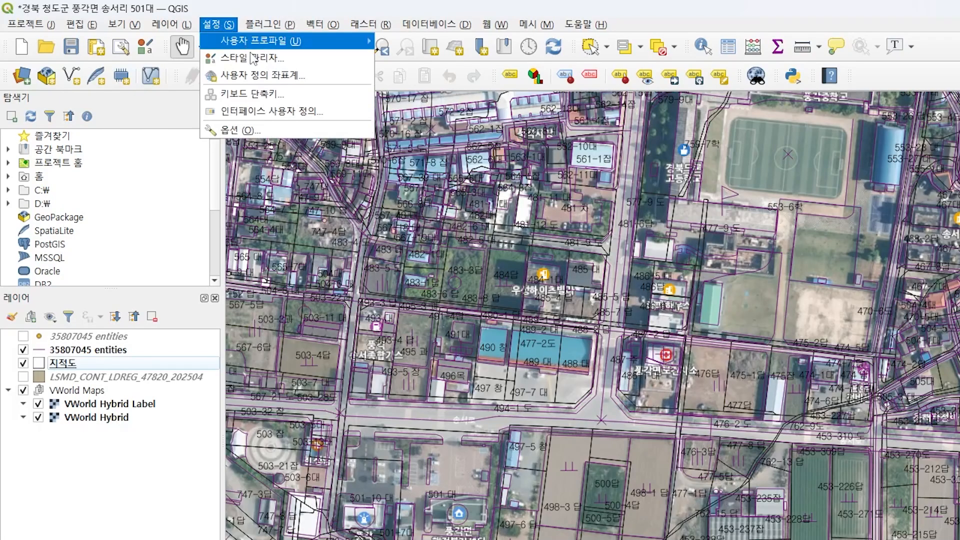
{"action": "left_click", "coordinate": [285, 82]}
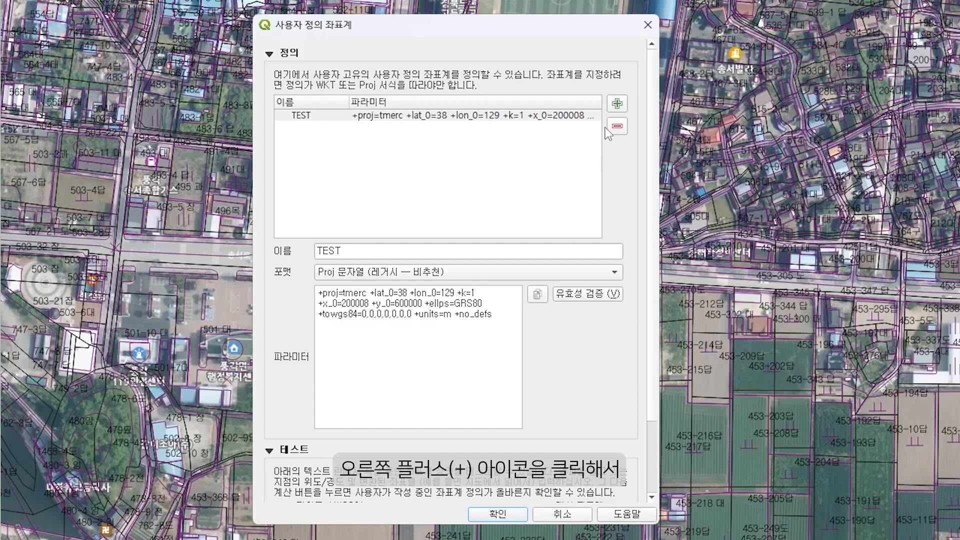
{"action": "left_click", "coordinate": [617, 104]}
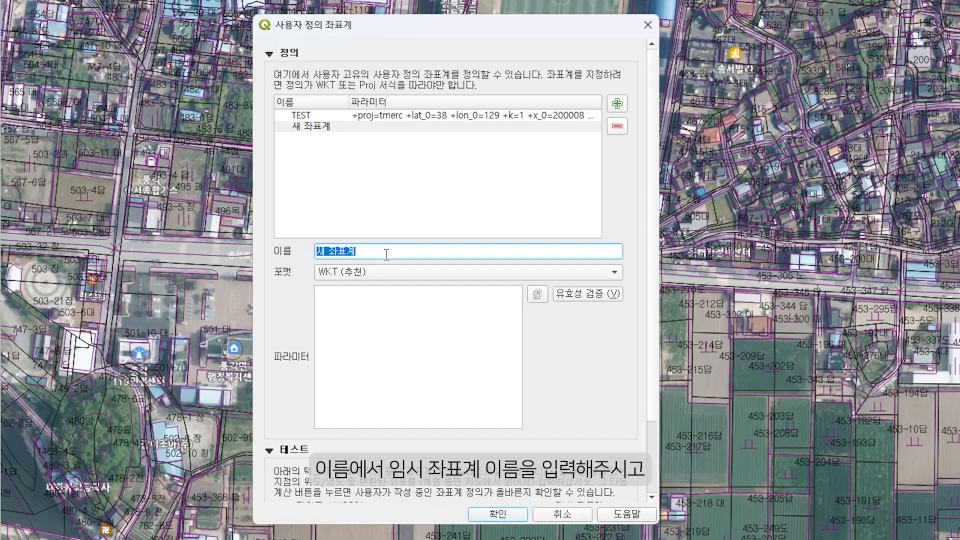
{"action": "type", "text": "동부원"}
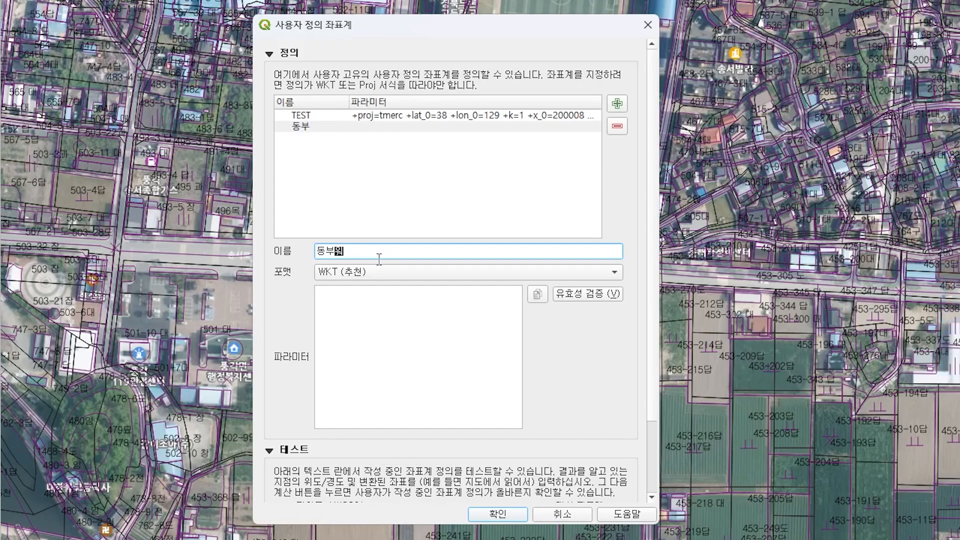
{"action": "type", "text": "점 임시 좌표계"}
{"action": "left_click", "coordinate": [376, 272]}
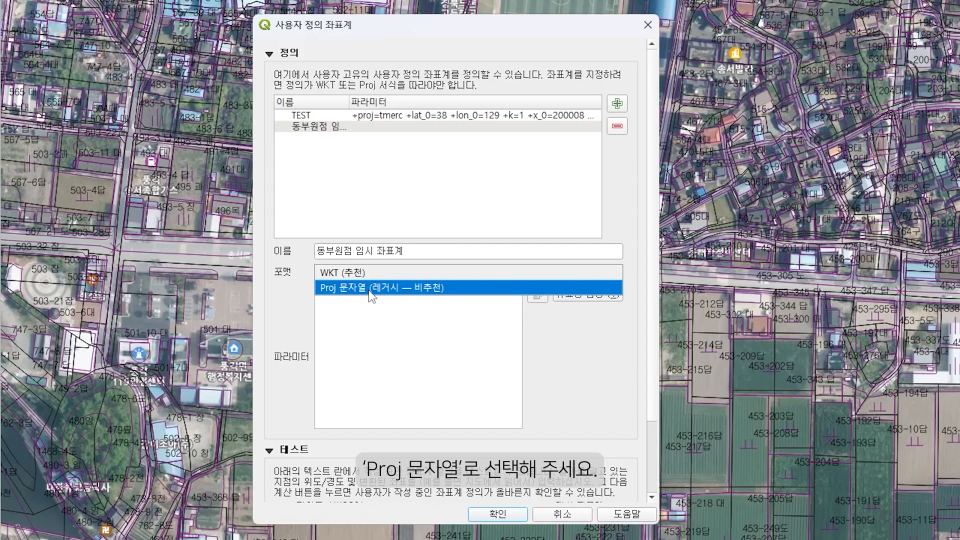
{"action": "left_click", "coordinate": [371, 289]}
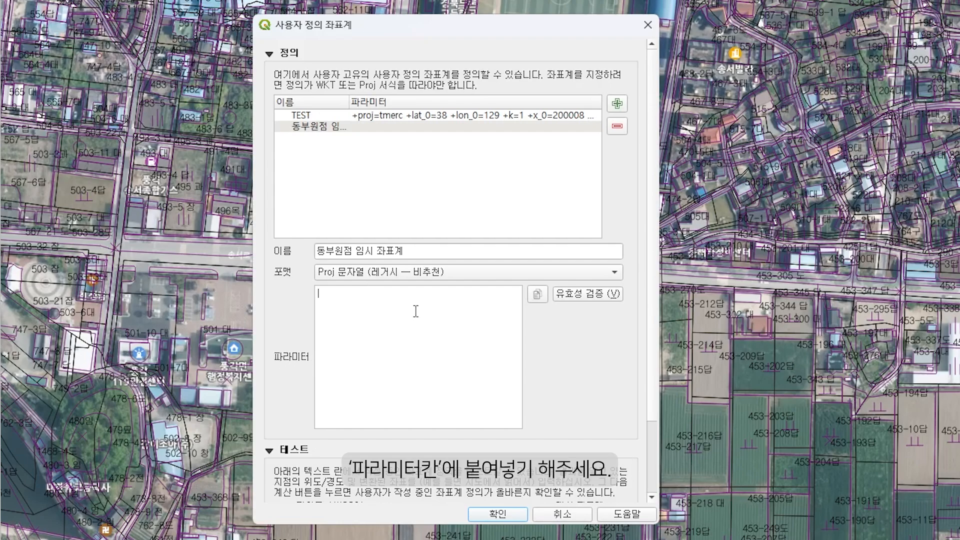
Step: Paste the Proj string from Notepad (+proj=tmerc +lat_0=38 +lon_0=129 +k=1 +x_0=200000 +y_0=600000 +ellps=GRS80 +towgs84=0,0,0,0,0,0,0 +units=m +no_defs) as the parameters and save the definition
{"action": "key", "text": "alt+Tab"}
{"action": "left_click_drag", "start_coordinate": [502, 92], "coordinate": [339, 62]}
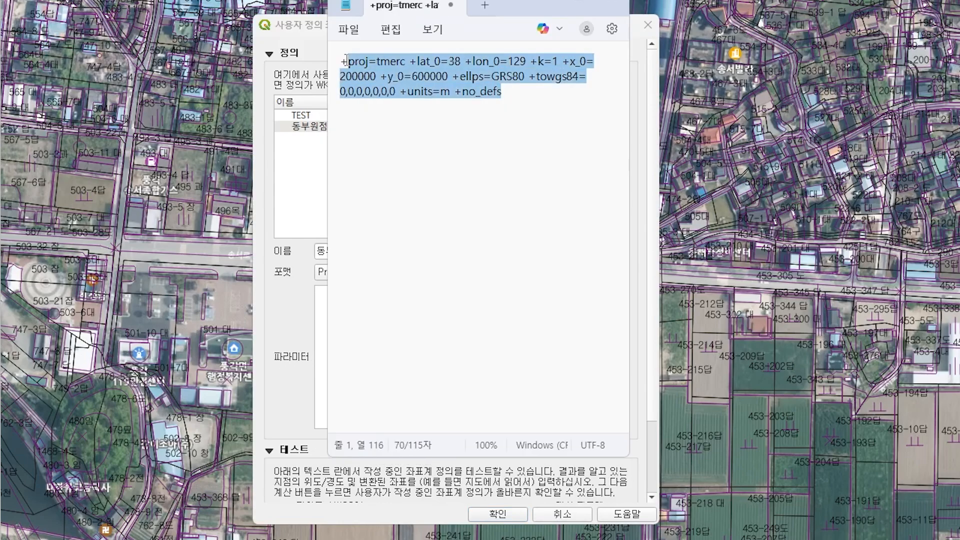
{"action": "key", "text": "alt+Tab"}
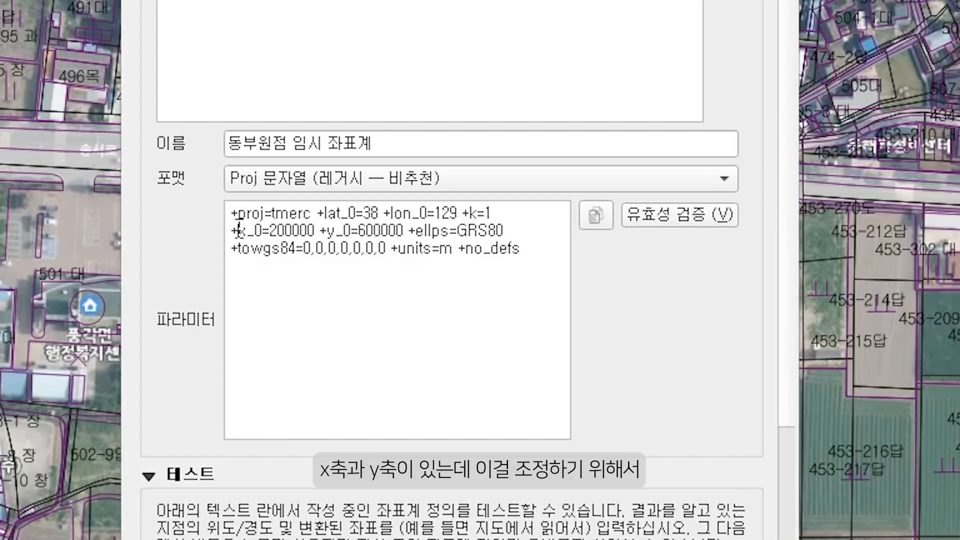
{"action": "left_click_drag", "start_coordinate": [323, 304], "coordinate": [369, 303]}
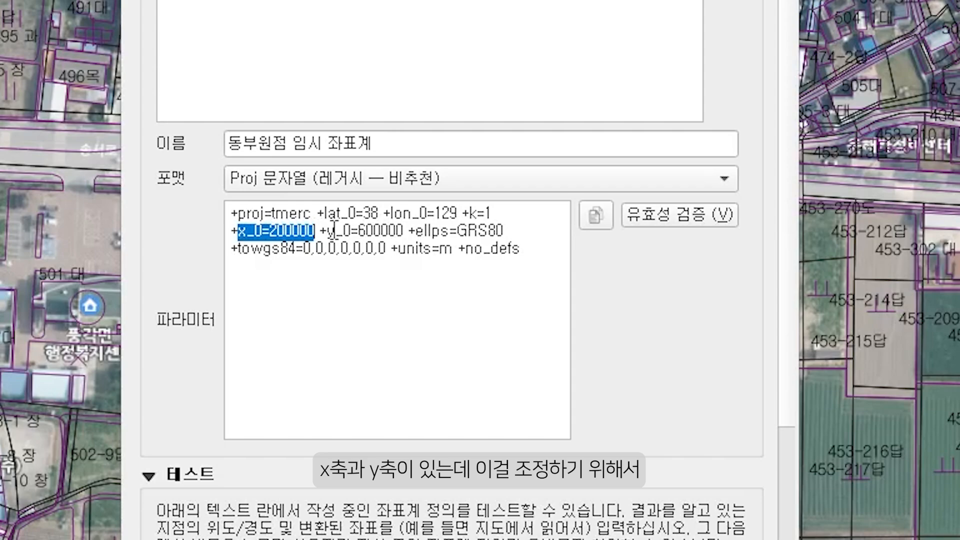
{"action": "left_click_drag", "start_coordinate": [327, 231], "coordinate": [404, 231]}
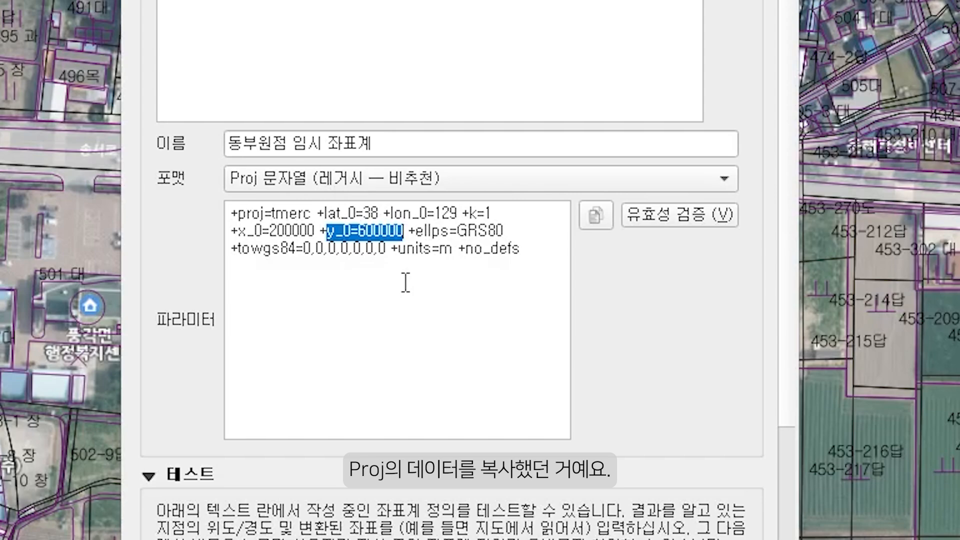
{"action": "left_click", "coordinate": [287, 176]}
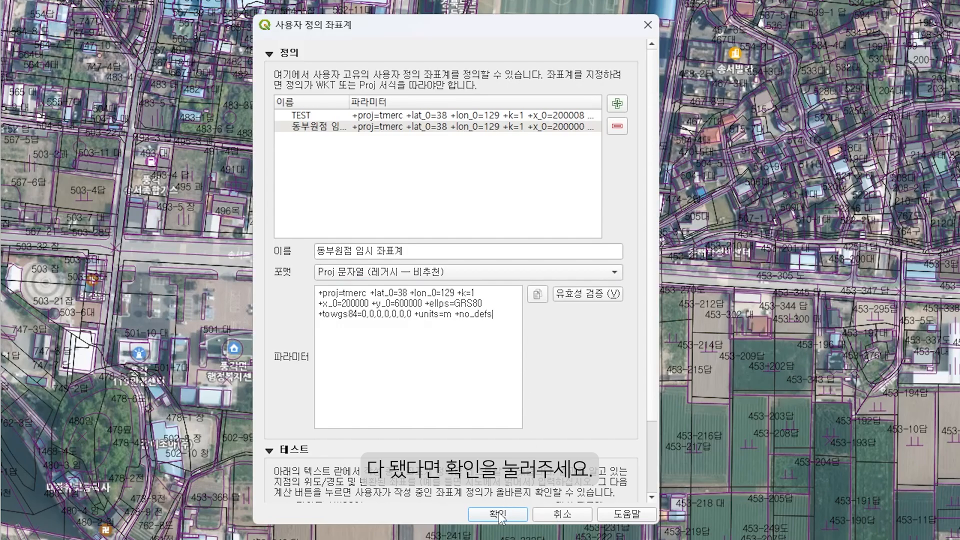
{"action": "left_click", "coordinate": [497, 515]}
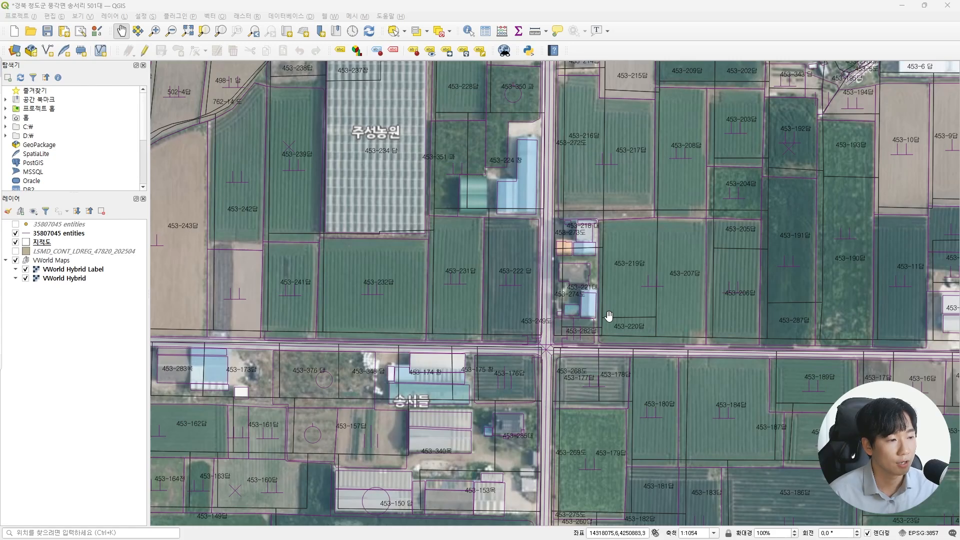
Step: Hide the 35807045 entities line layer and open the 동부원점 임시 좌표계 definition in the custom coordinate systems
{"action": "left_click", "coordinate": [16, 234]}
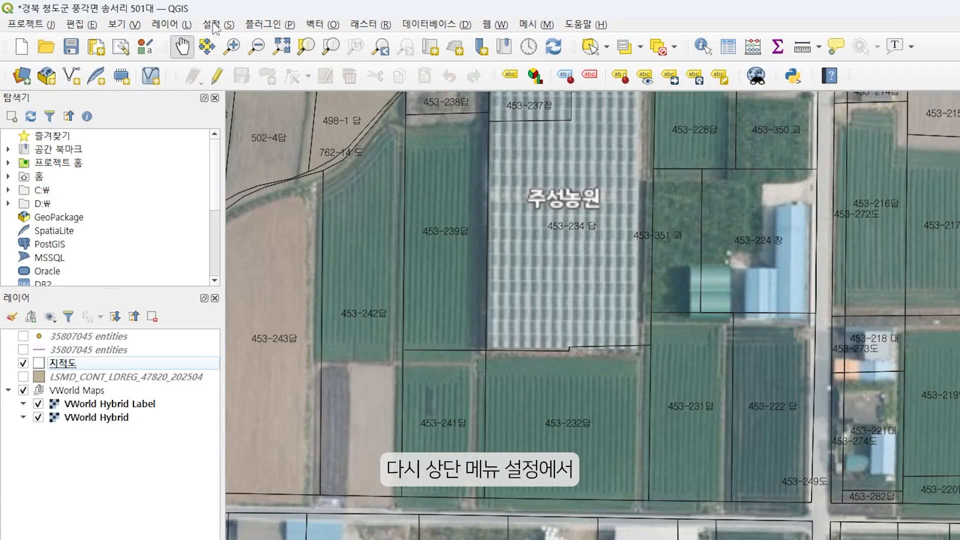
{"action": "left_click", "coordinate": [214, 25]}
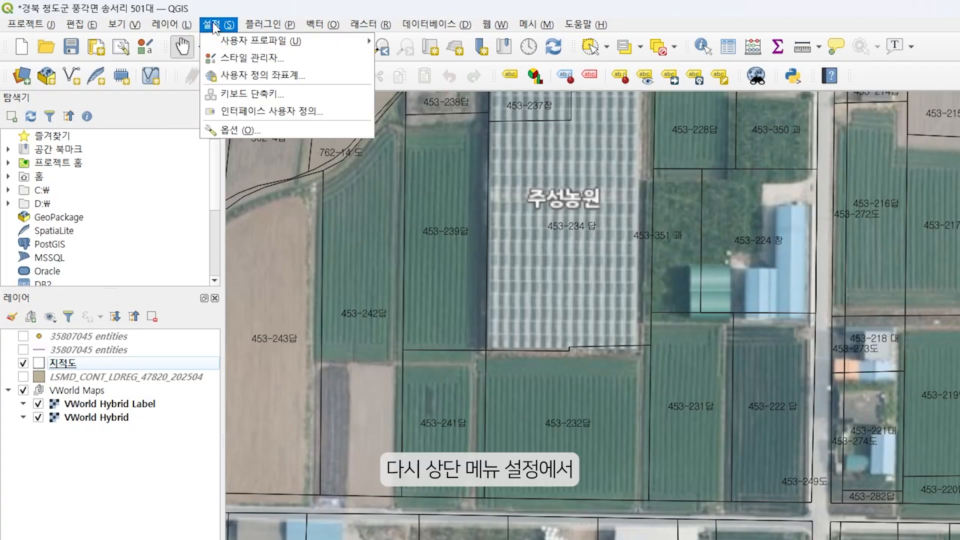
{"action": "left_click", "coordinate": [292, 81]}
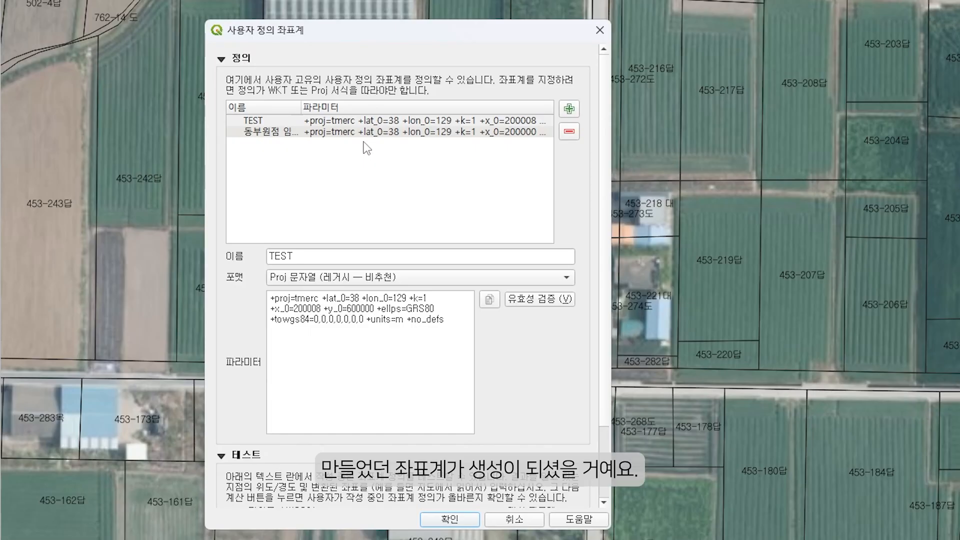
{"action": "left_click", "coordinate": [369, 133]}
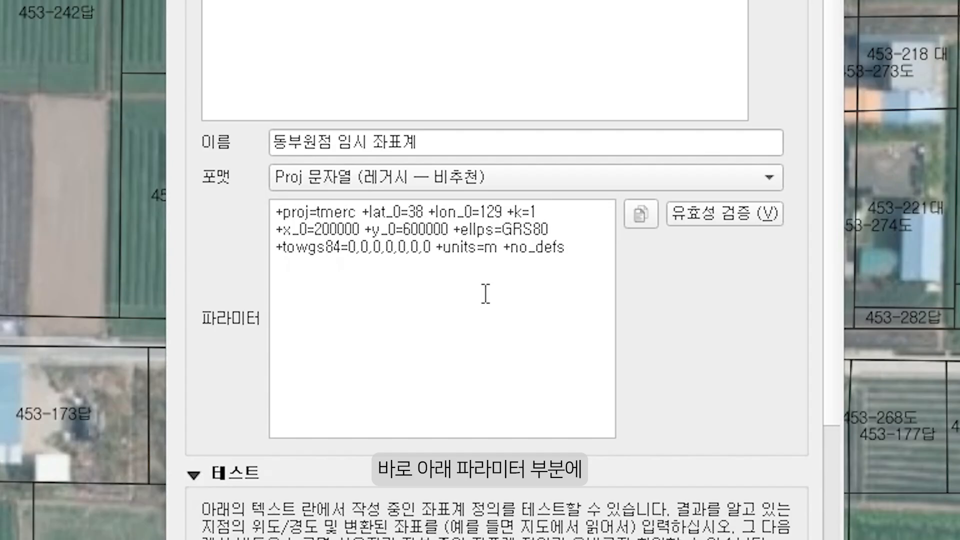
Step: Set x_0 to 200001 in the Proj parameters of 동부원점 임시 좌표계 and save the definition
{"action": "left_click_drag", "start_coordinate": [360, 229], "coordinate": [447, 230]}
{"action": "left_click", "coordinate": [380, 230]}
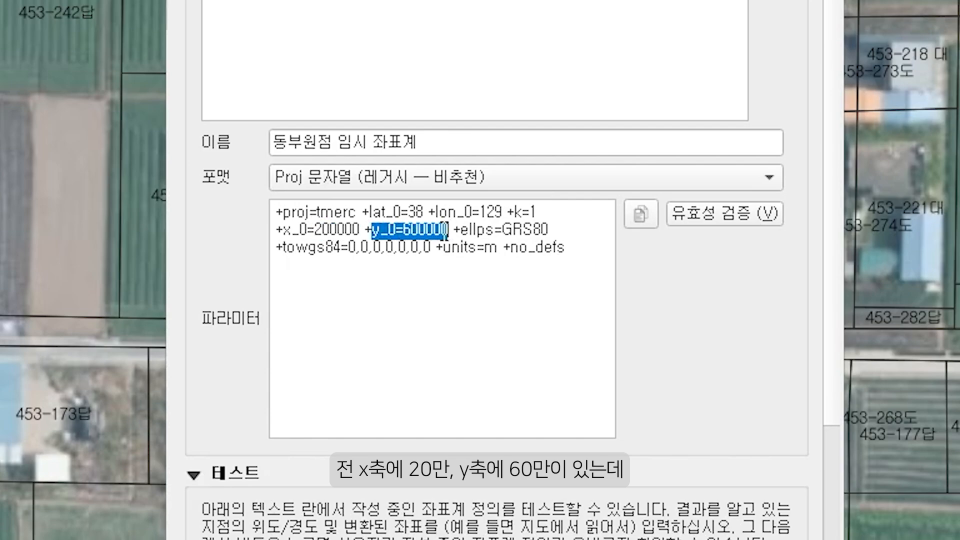
{"action": "left_click", "coordinate": [444, 349]}
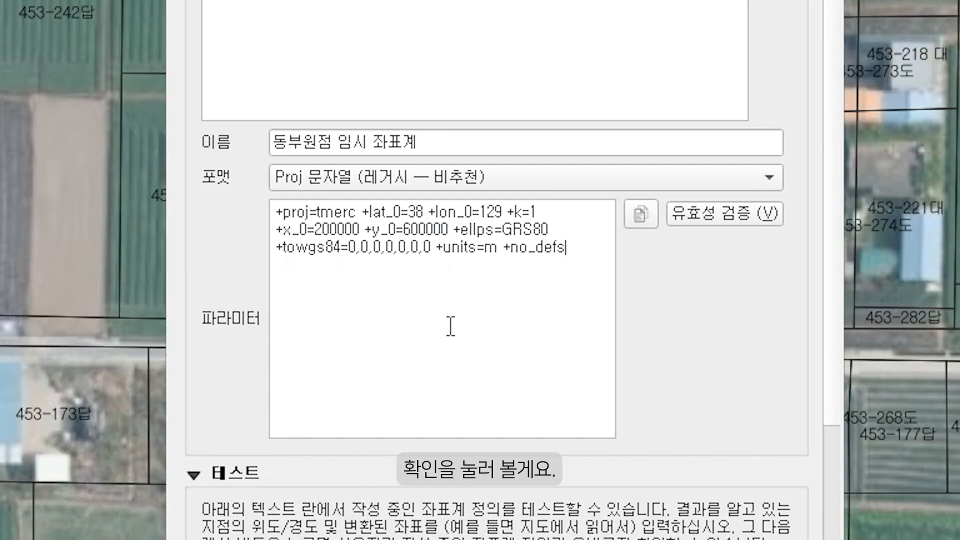
{"action": "left_click", "coordinate": [359, 229]}
{"action": "key", "text": "BackSpace"}
{"action": "type", "text": "1"}
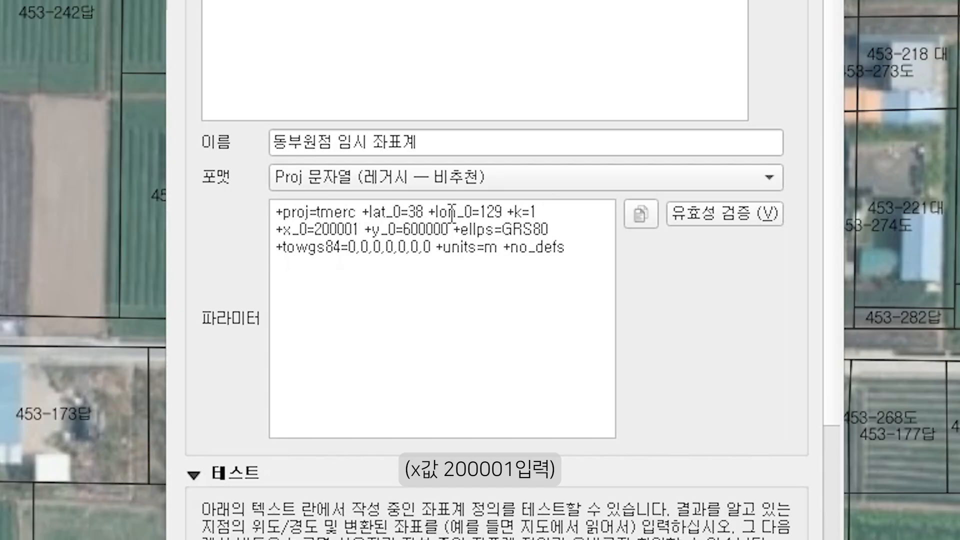
{"action": "left_click", "coordinate": [442, 519]}
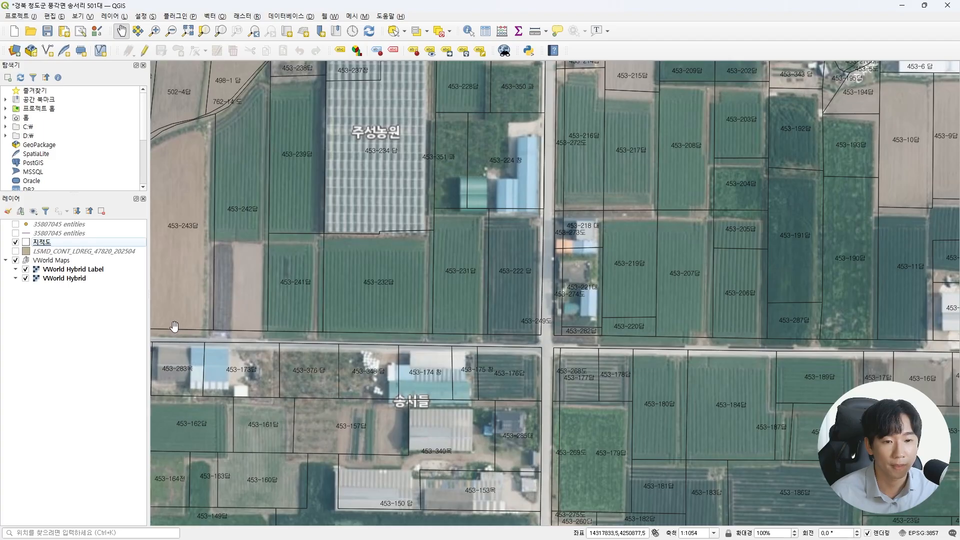
Step: Assign the user-defined coordinate system 동부원점 임시 좌표계 (USER:100001) to the 지적도 layer
{"action": "left_click", "coordinate": [104, 245]}
{"action": "right_click", "coordinate": [103, 243]}
{"action": "mouse_move", "coordinate": [158, 427]}
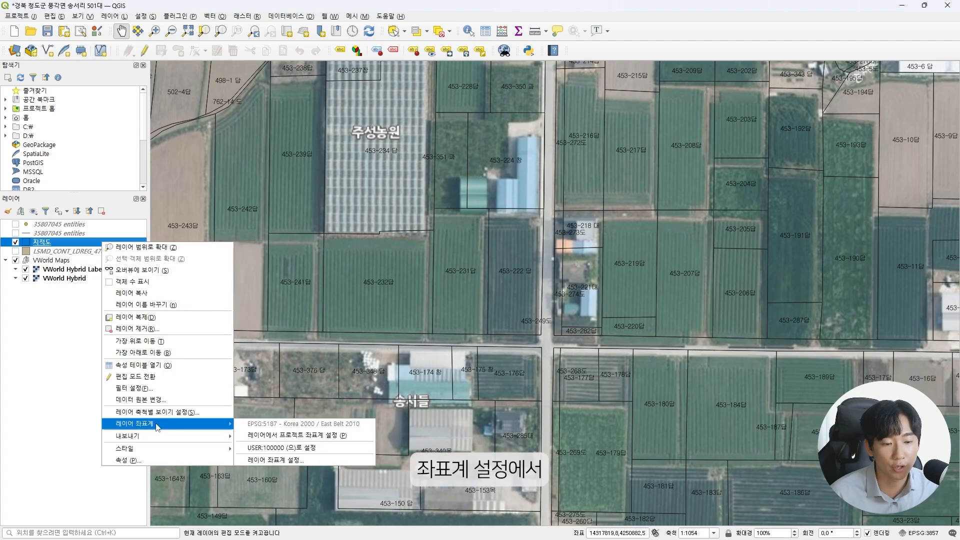
{"action": "left_click", "coordinate": [282, 458]}
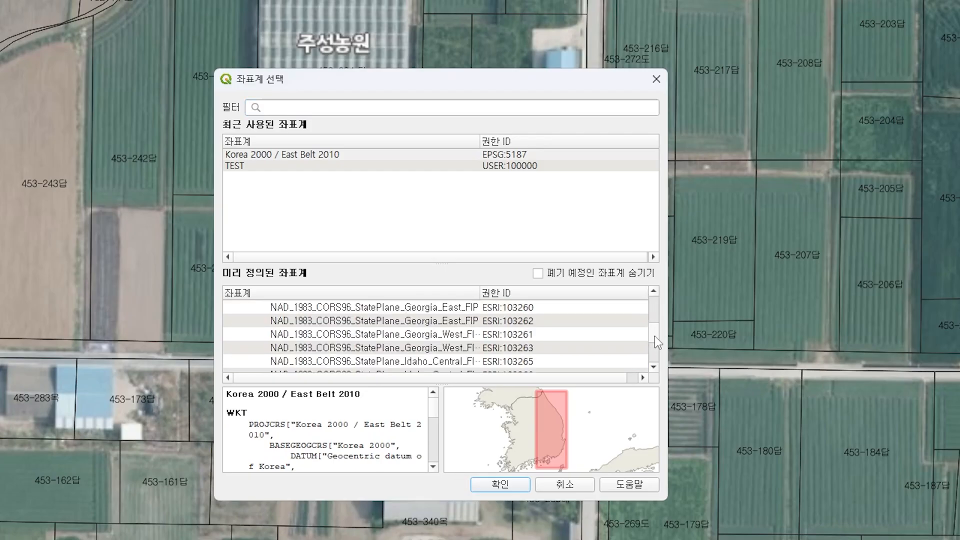
{"action": "left_click_drag", "start_coordinate": [655, 336], "coordinate": [655, 361]}
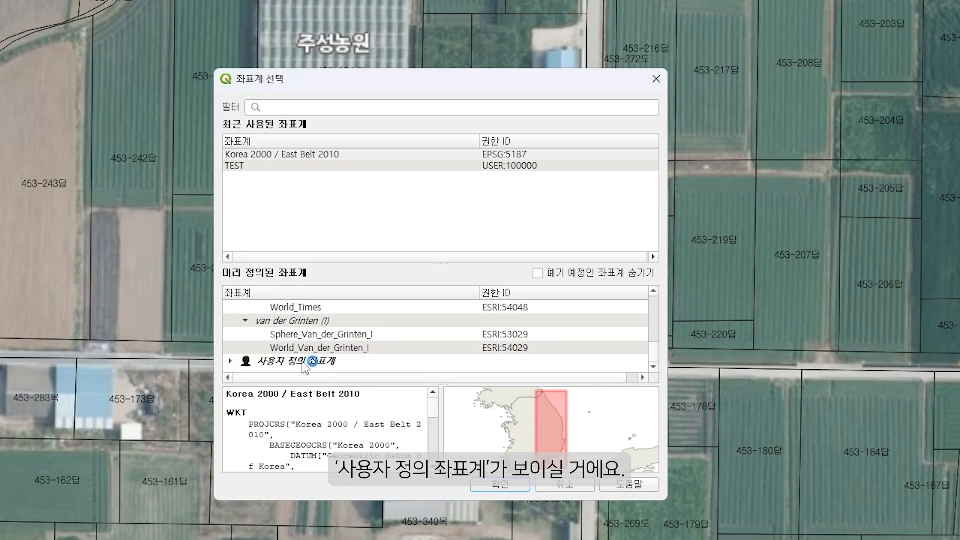
{"action": "left_click", "coordinate": [231, 361]}
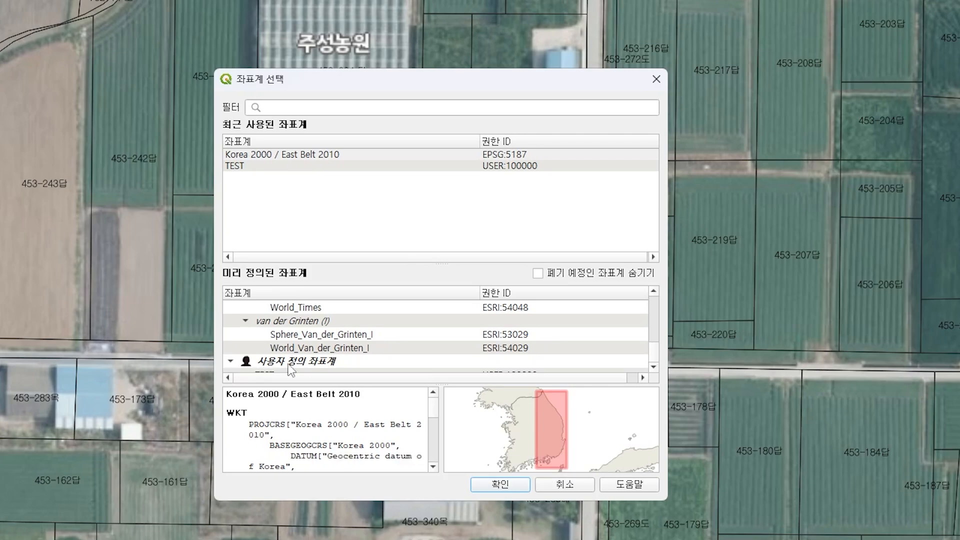
{"action": "scroll", "coordinate": [293, 368], "scroll_direction": "down", "scroll_amount": 1}
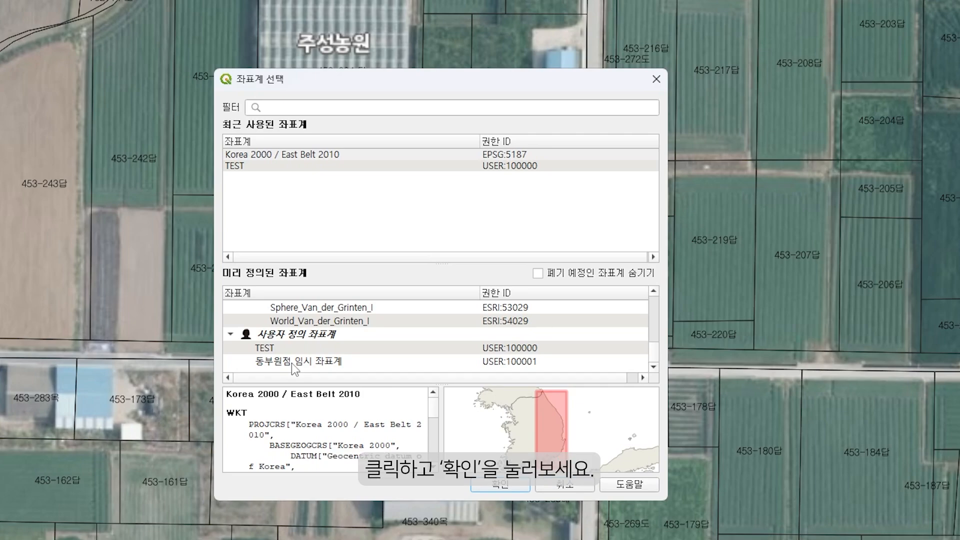
{"action": "left_click", "coordinate": [292, 363]}
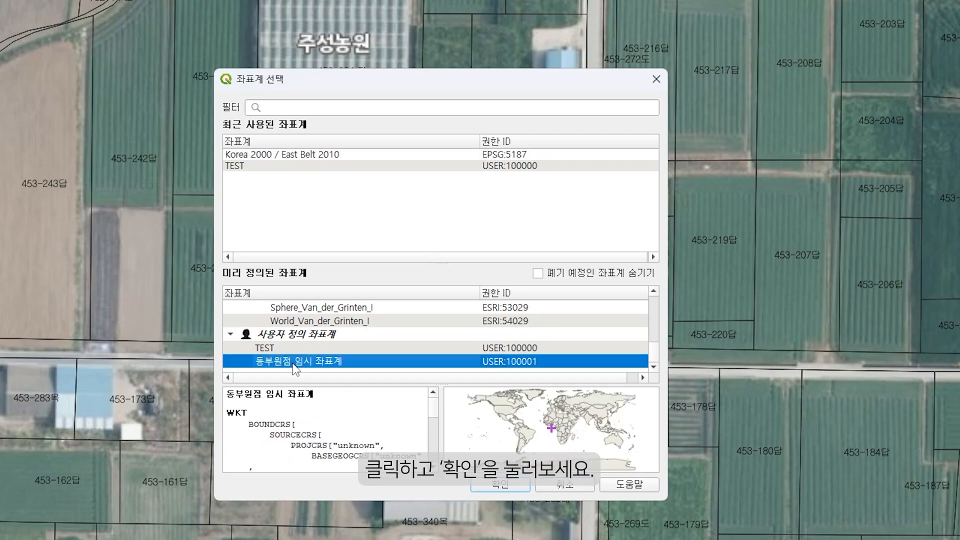
{"action": "left_click", "coordinate": [502, 486]}
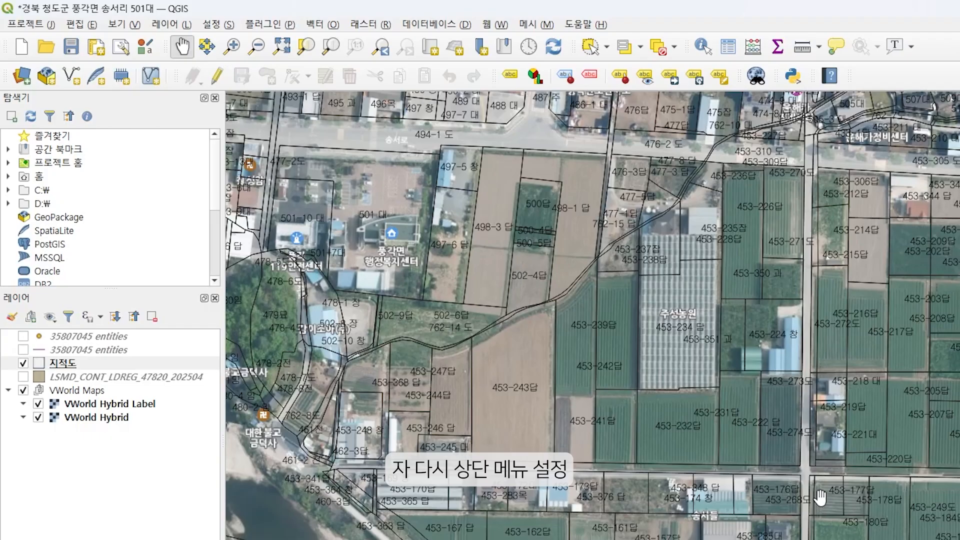
Step: Set y_0 to 599999 in the Proj parameters of 동부원점 임시 좌표계 and save the definition
{"action": "left_click", "coordinate": [214, 25]}
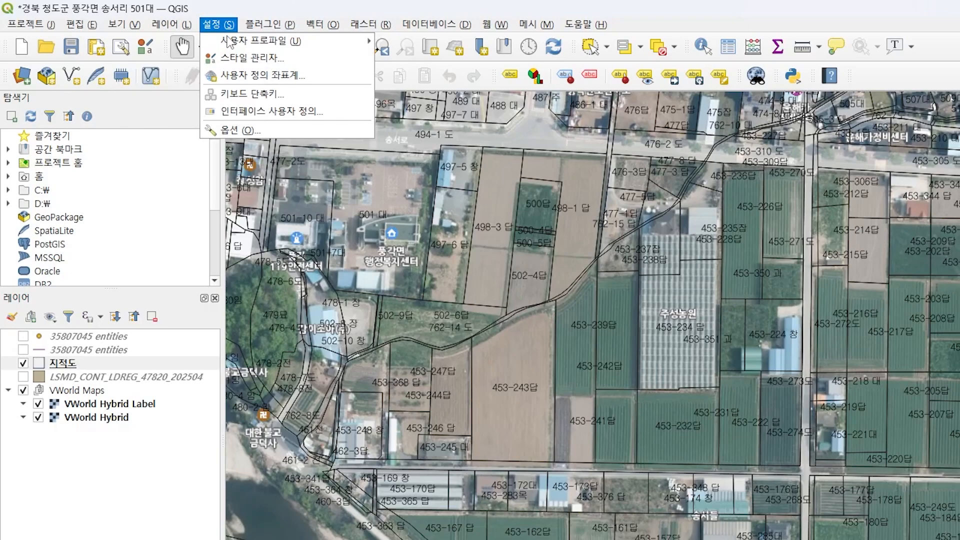
{"action": "left_click", "coordinate": [264, 83]}
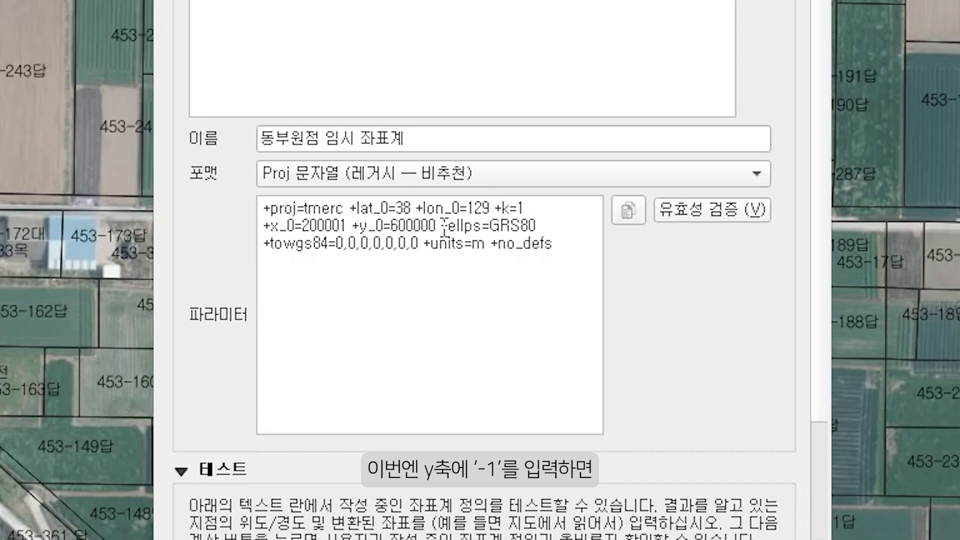
{"action": "left_click", "coordinate": [441, 222]}
{"action": "key", "text": "BackSpace"}
{"action": "key", "text": "BackSpace"}
{"action": "key", "text": "BackSpace"}
{"action": "key", "text": "BackSpace"}
{"action": "key", "text": "BackSpace"}
{"action": "key", "text": "BackSpace"}
{"action": "type", "text": "59"}
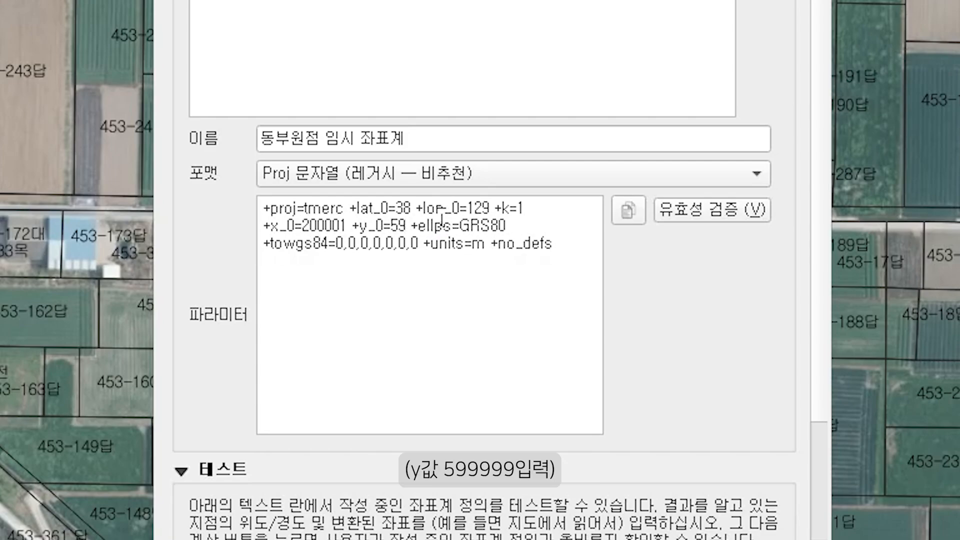
{"action": "type", "text": "9999"}
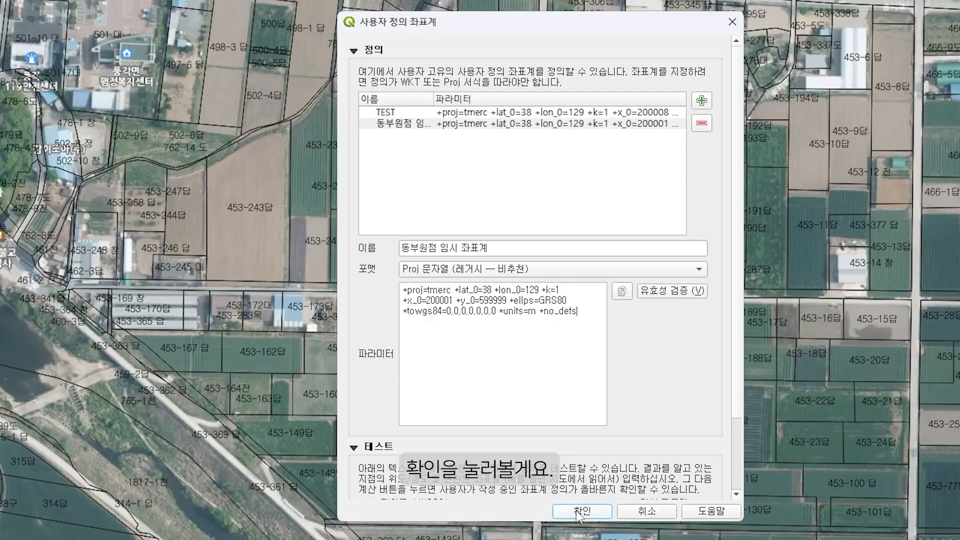
{"action": "left_click", "coordinate": [576, 511]}
Step: Reapply the edited 동부원점 임시 좌표계 (USER:100001) to the 지적도 layer
{"action": "left_click", "coordinate": [103, 245]}
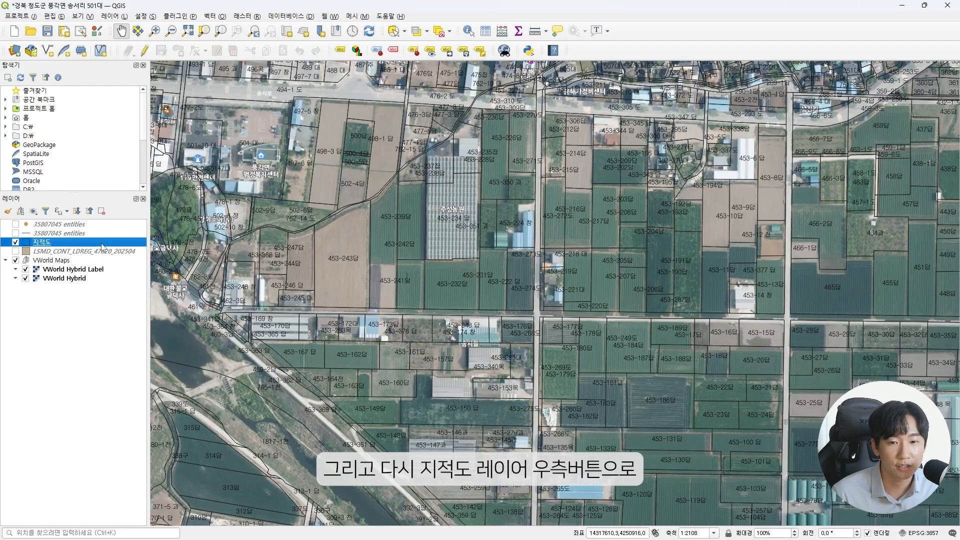
{"action": "right_click", "coordinate": [102, 245]}
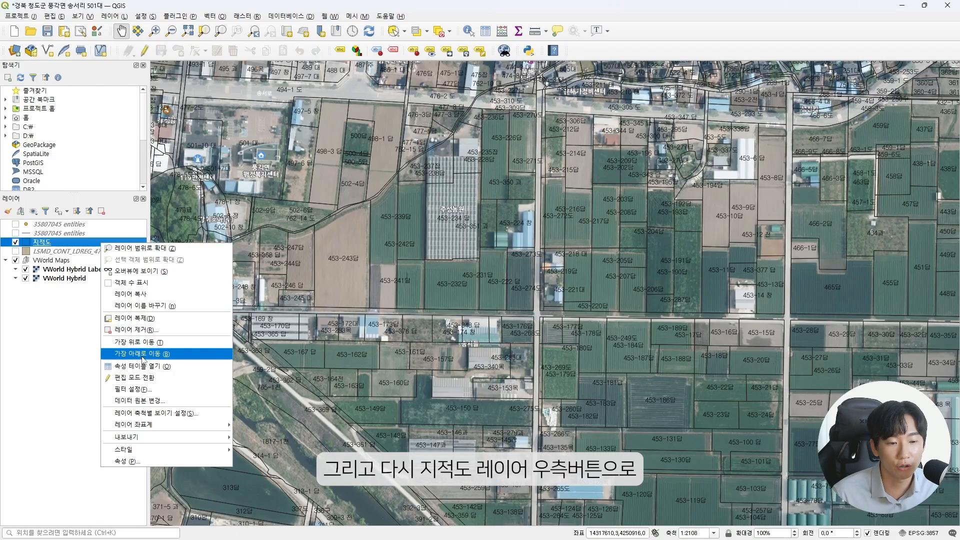
{"action": "mouse_move", "coordinate": [148, 424]}
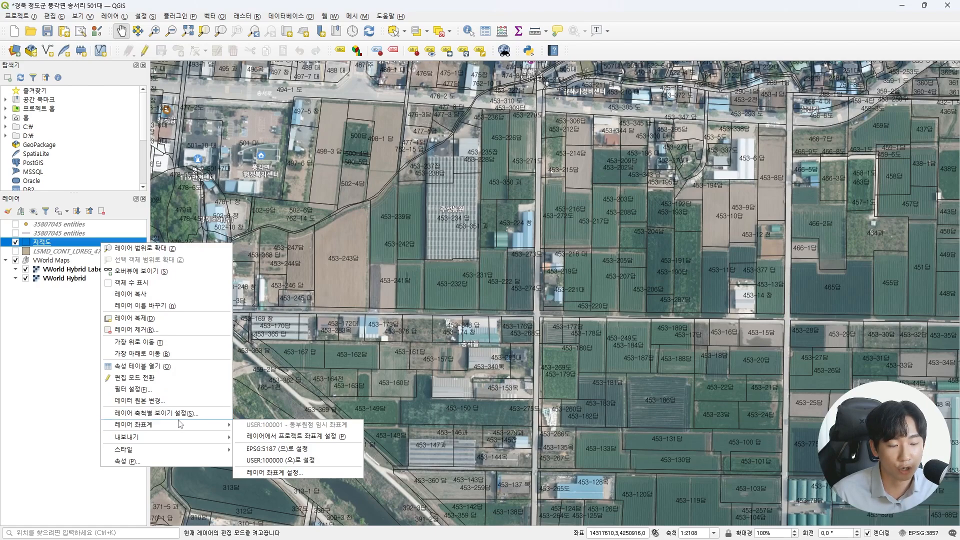
{"action": "left_click", "coordinate": [274, 476]}
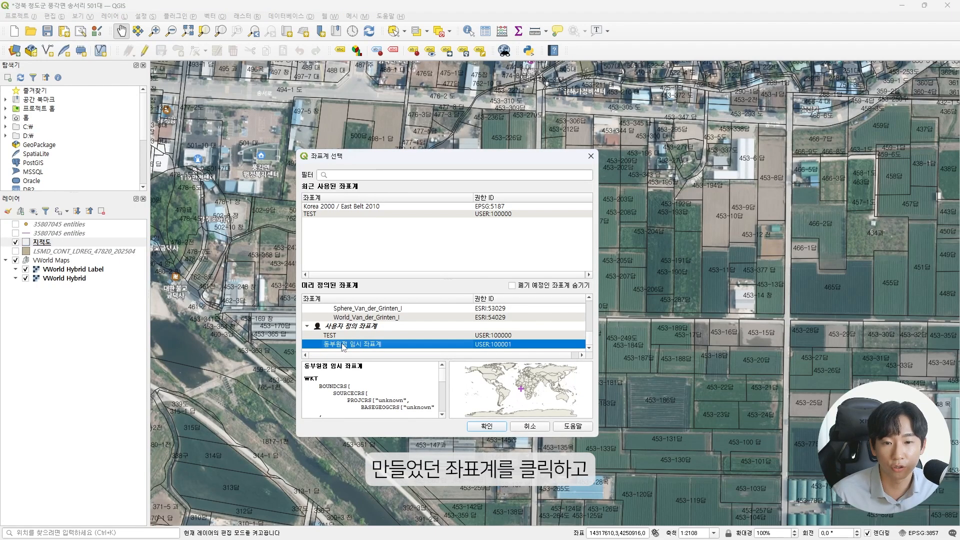
{"action": "left_click", "coordinate": [488, 426]}
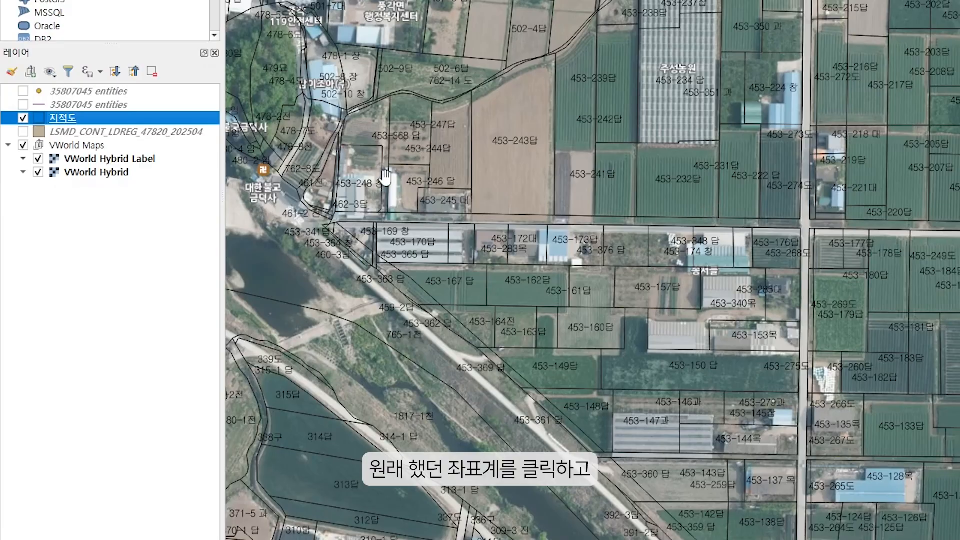
Step: Switch the 지적도 layer's coordinate system back to EPSG:5187
{"action": "right_click", "coordinate": [184, 120]}
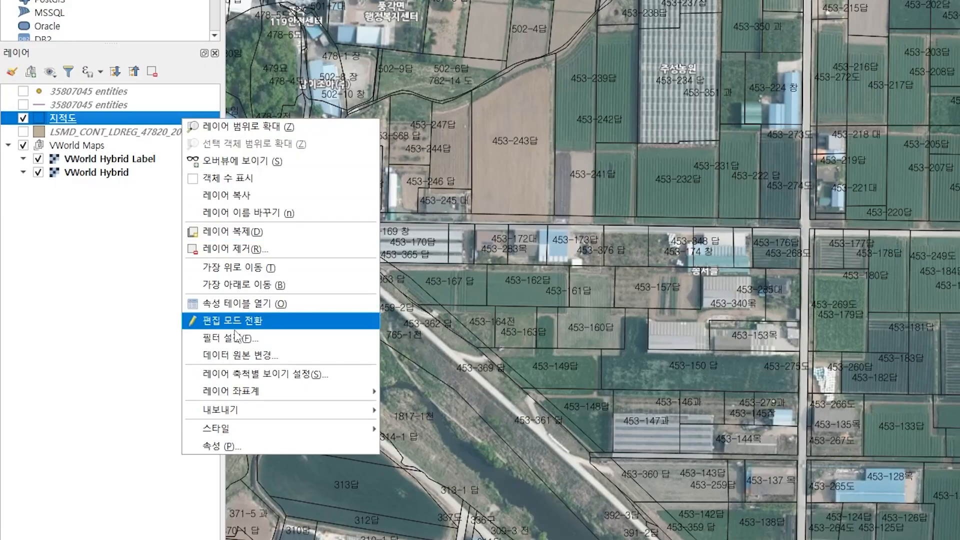
{"action": "mouse_move", "coordinate": [280, 391]}
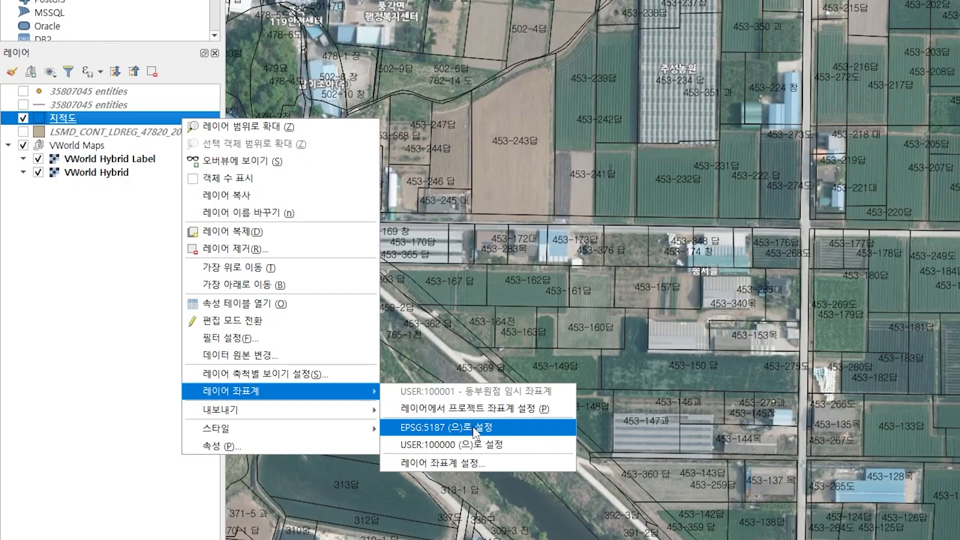
{"action": "left_click", "coordinate": [474, 429]}
Step: Change the 지적도 layer from EPSG:5187 to the user-defined 동부원점 임시 좌표계
{"action": "right_click", "coordinate": [135, 122]}
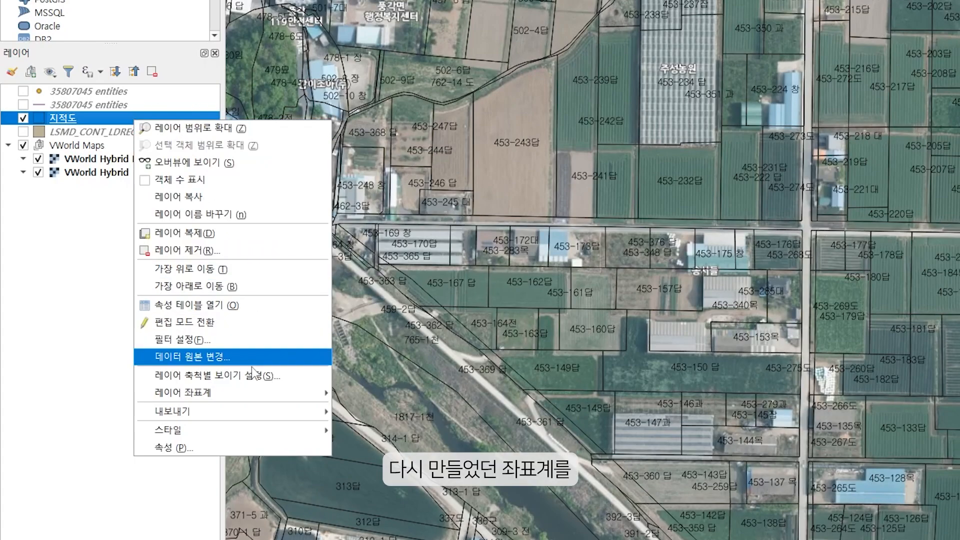
{"action": "mouse_move", "coordinate": [257, 395]}
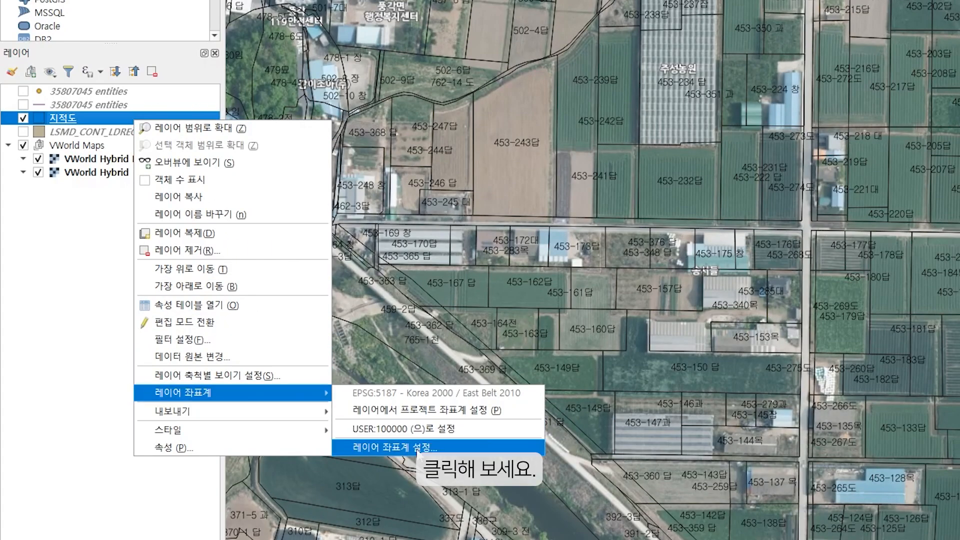
{"action": "left_click", "coordinate": [383, 447]}
{"action": "left_click_drag", "start_coordinate": [884, 224], "coordinate": [884, 277]}
{"action": "left_click", "coordinate": [557, 271]}
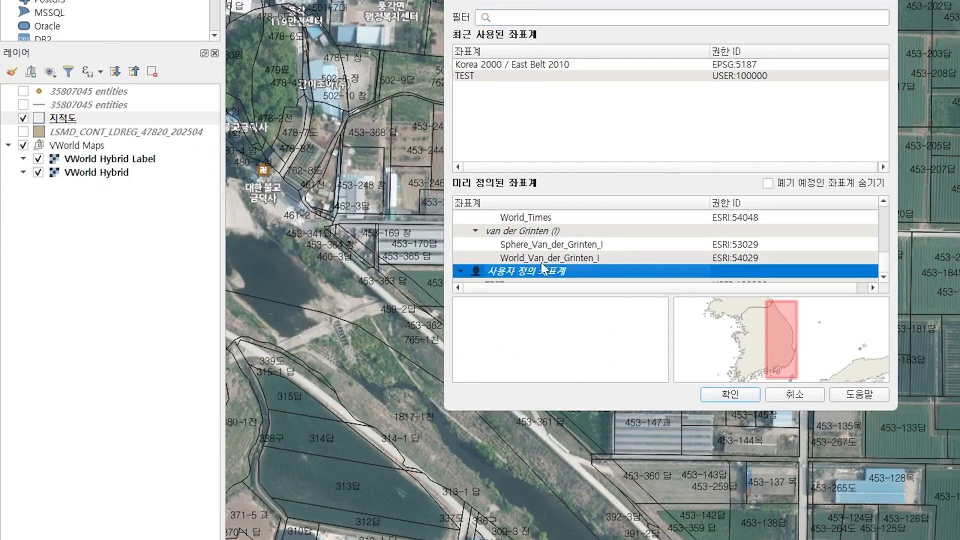
{"action": "left_click", "coordinate": [460, 271]}
{"action": "left_click", "coordinate": [538, 272]}
{"action": "left_click", "coordinate": [741, 398]}
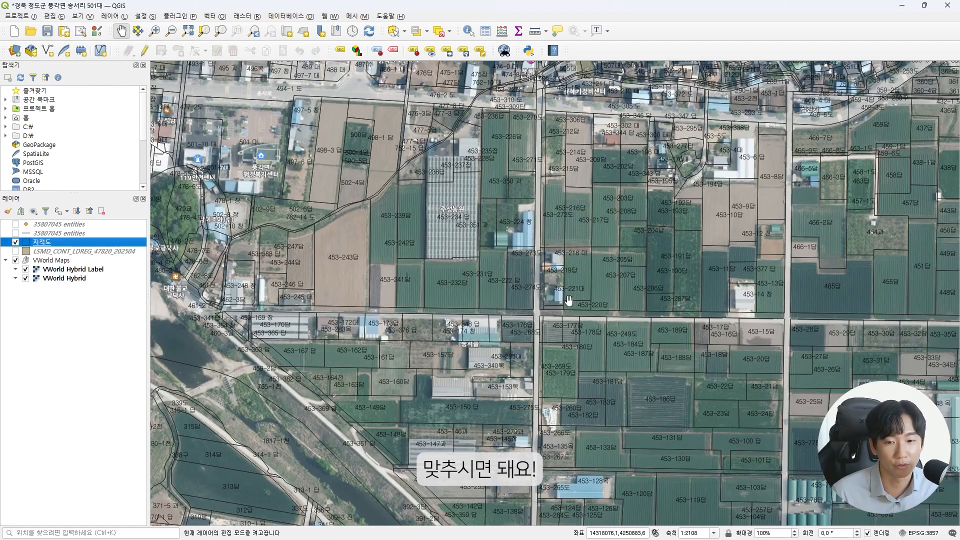
Step: Set y_0 to 600003 in the Proj parameters of 동부원점 임시 좌표계 and save the definition
{"action": "scroll", "coordinate": [528, 431], "scroll_direction": "down", "scroll_amount": 1}
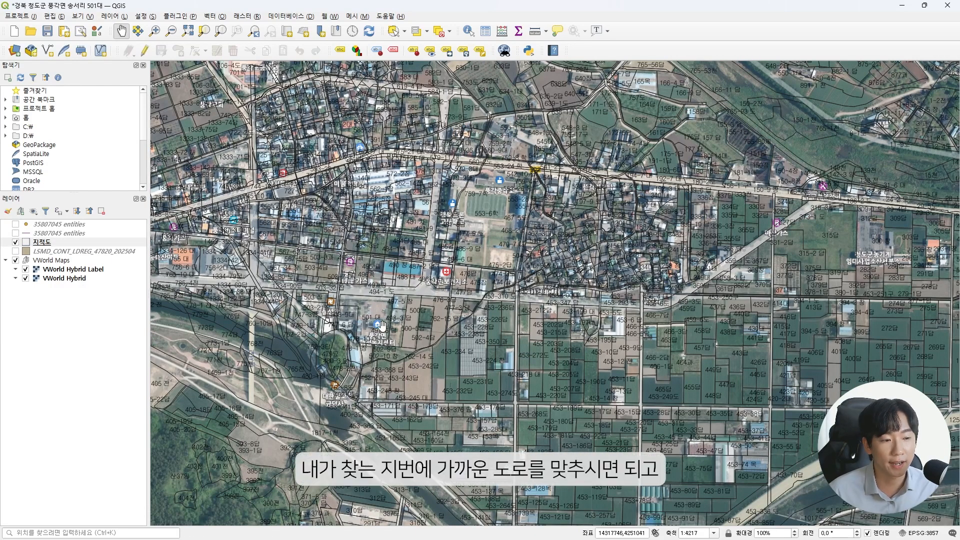
{"action": "scroll", "coordinate": [340, 306], "scroll_direction": "up", "scroll_amount": 2}
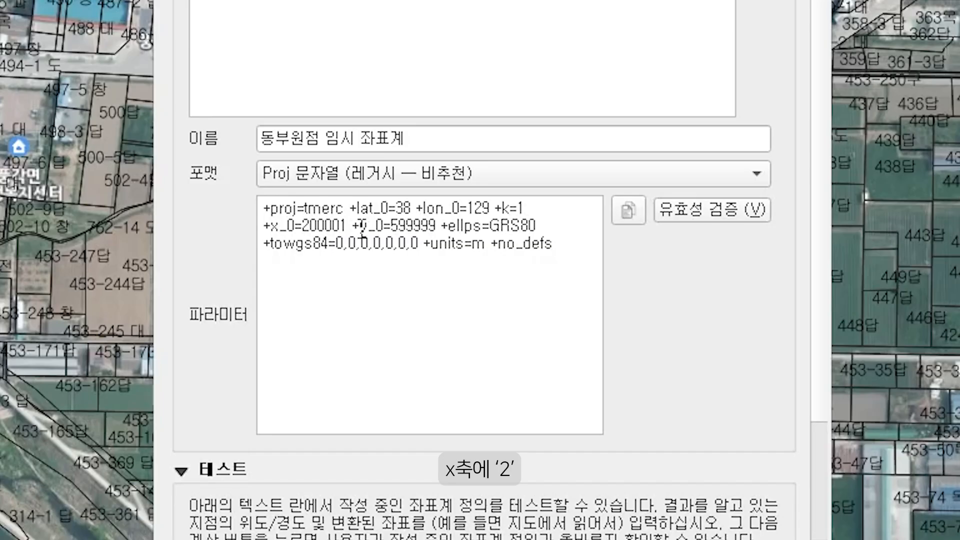
{"action": "left_click", "coordinate": [480, 320]}
{"action": "left_click_drag", "start_coordinate": [435, 231], "coordinate": [391, 229]}
{"action": "type", "text": "600003"}
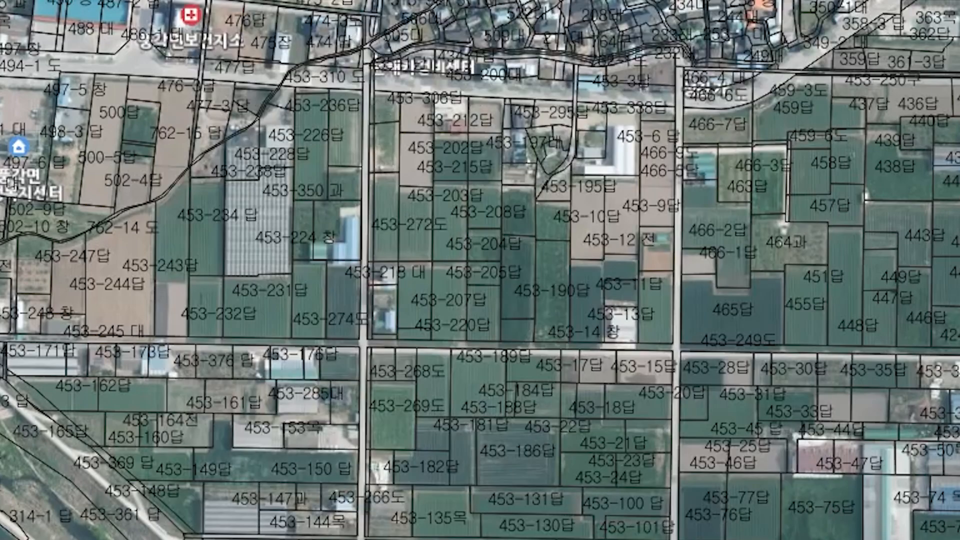
Step: Assign the user-defined 동부원점 임시 좌표계 (USER:100001) to the 지적도 layer
{"action": "right_click", "coordinate": [118, 118]}
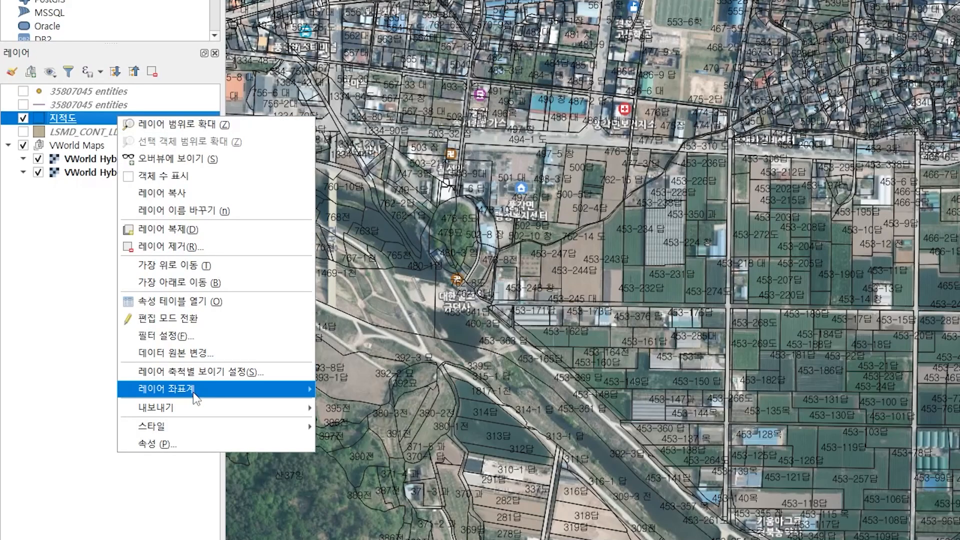
{"action": "mouse_move", "coordinate": [195, 392]}
{"action": "left_click", "coordinate": [412, 454]}
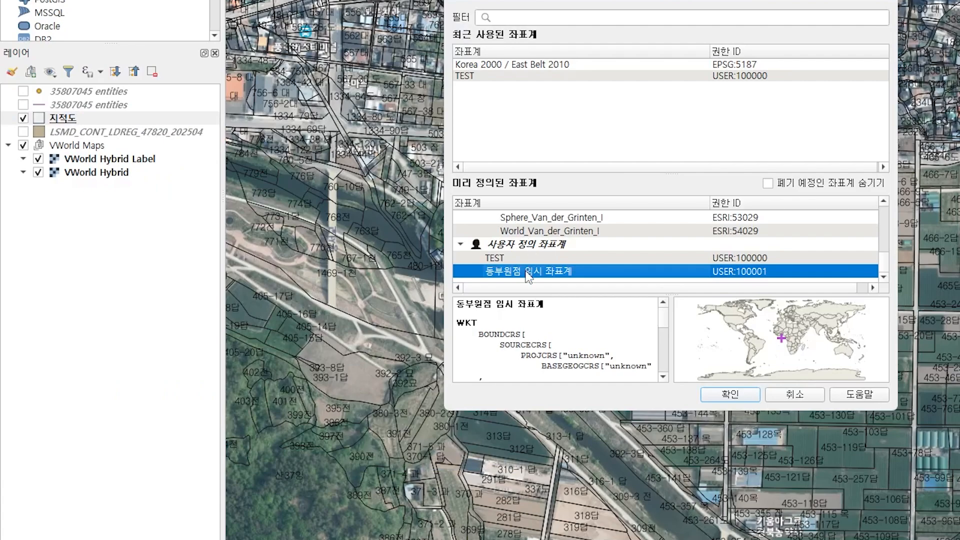
{"action": "left_click", "coordinate": [744, 395]}
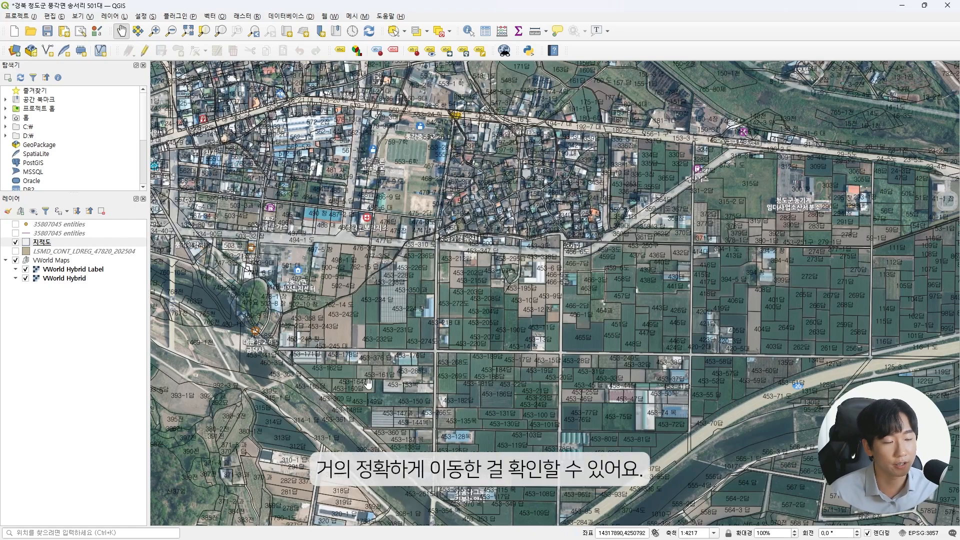
Step: Show the 35807045 entities line layer and check how its lines fit the parcels and imagery around the road intersection
{"action": "scroll", "coordinate": [406, 350], "scroll_direction": "up", "scroll_amount": 1}
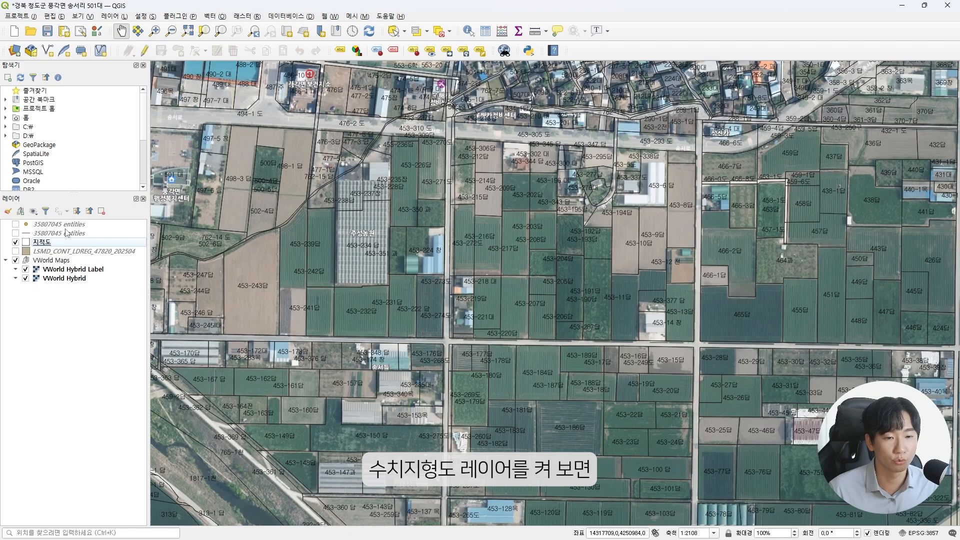
{"action": "left_click", "coordinate": [15, 234]}
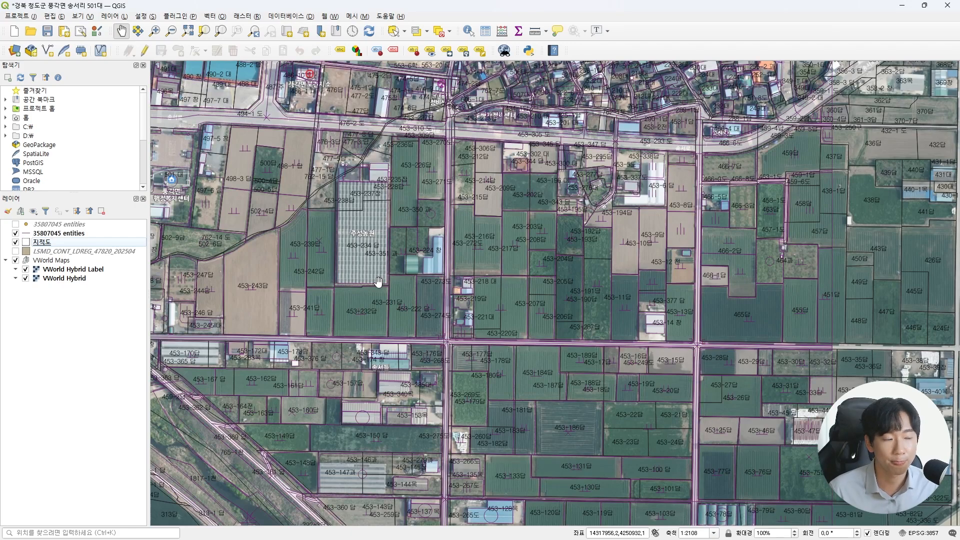
{"action": "scroll", "coordinate": [453, 350], "scroll_direction": "up", "scroll_amount": 1}
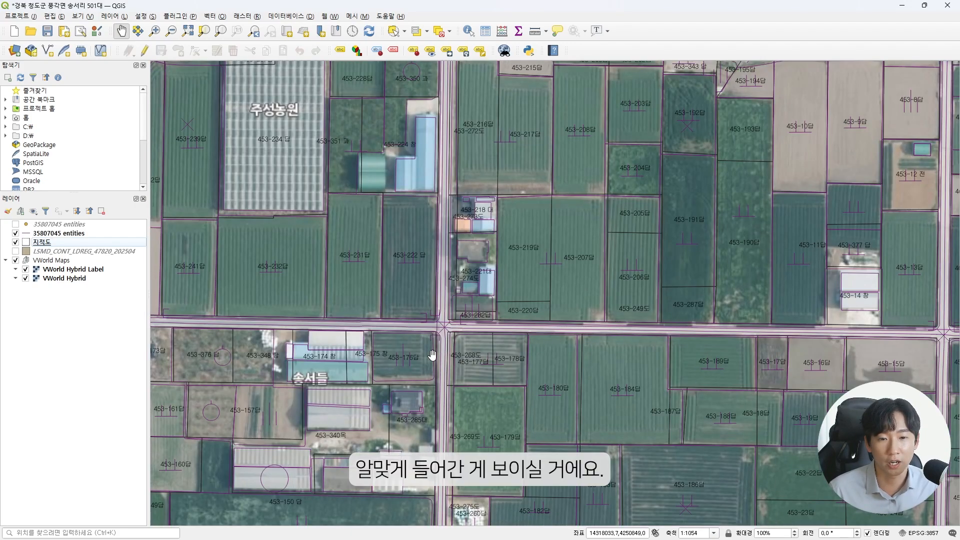
{"action": "left_click_drag", "start_coordinate": [432, 354], "coordinate": [503, 340]}
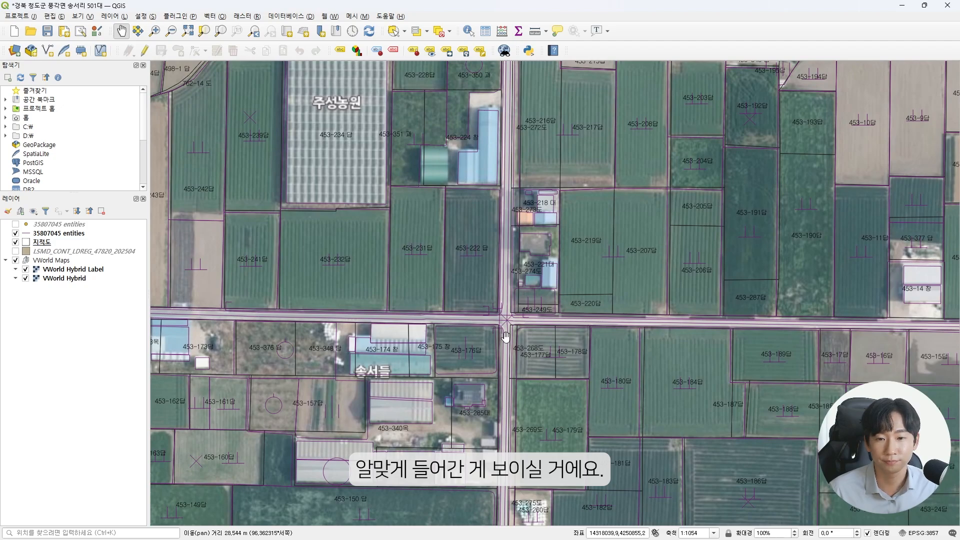
{"action": "scroll", "coordinate": [512, 395], "scroll_direction": "down", "scroll_amount": 1}
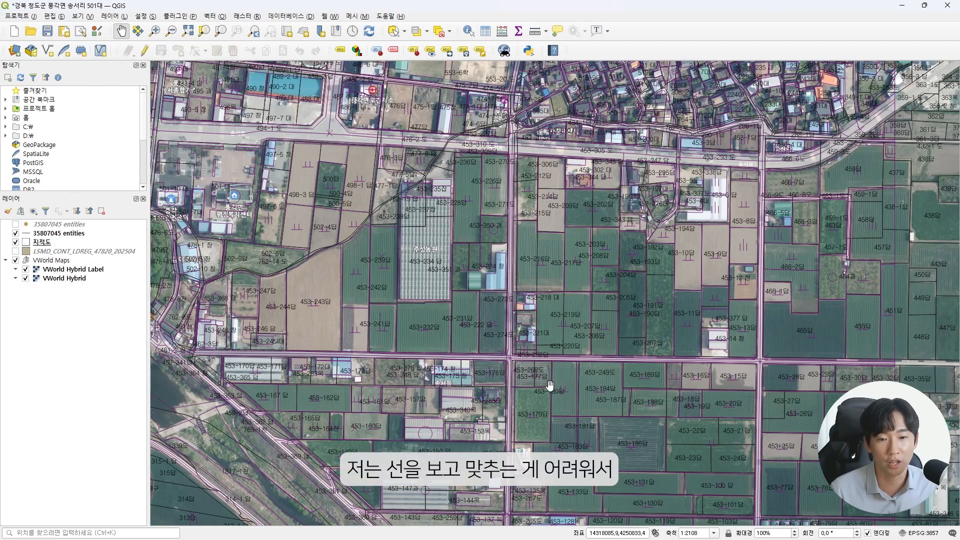
{"action": "scroll", "coordinate": [530, 389], "scroll_direction": "up", "scroll_amount": 2}
{"action": "scroll", "coordinate": [478, 332], "scroll_direction": "down", "scroll_amount": 1}
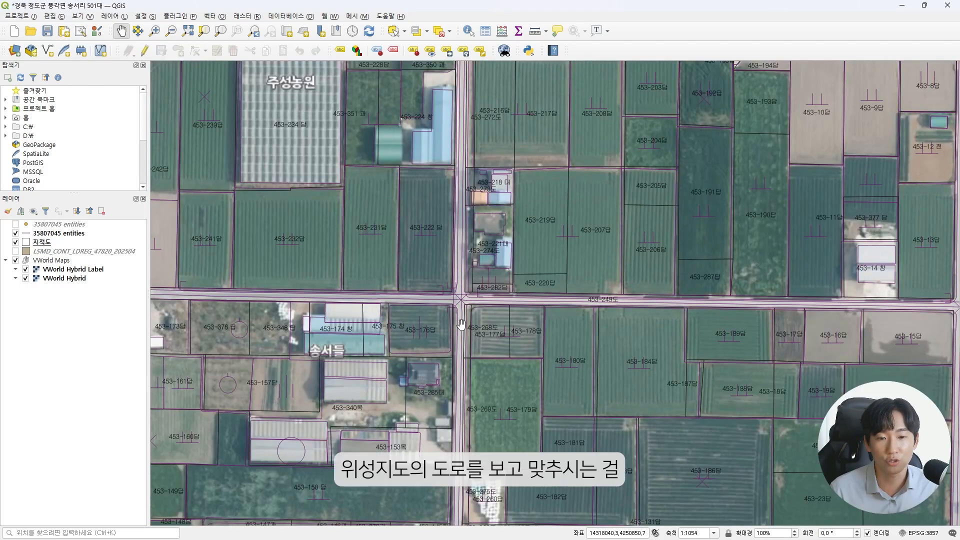
Step: Hide the 35807045 entities line layer and check the parcel boundaries against the roads in the satellite imagery
{"action": "left_click", "coordinate": [15, 233]}
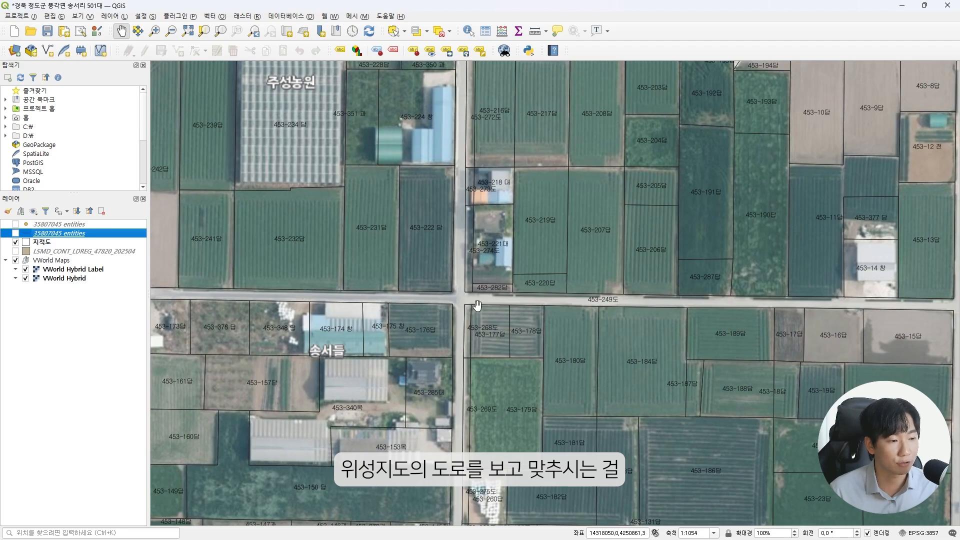
{"action": "scroll", "coordinate": [477, 306], "scroll_direction": "down", "scroll_amount": 1}
{"action": "scroll", "coordinate": [488, 322], "scroll_direction": "up", "scroll_amount": 1}
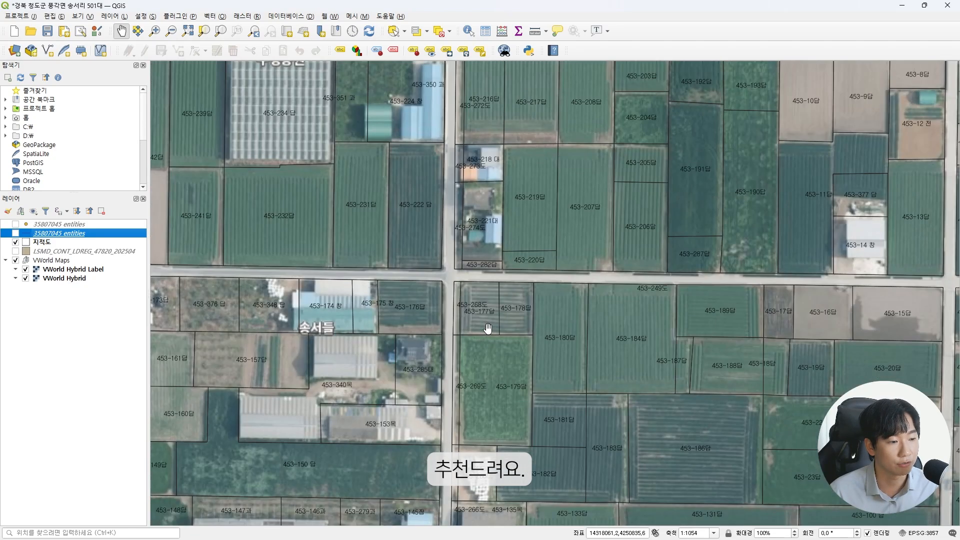
{"action": "scroll", "coordinate": [489, 321], "scroll_direction": "down", "scroll_amount": 2}
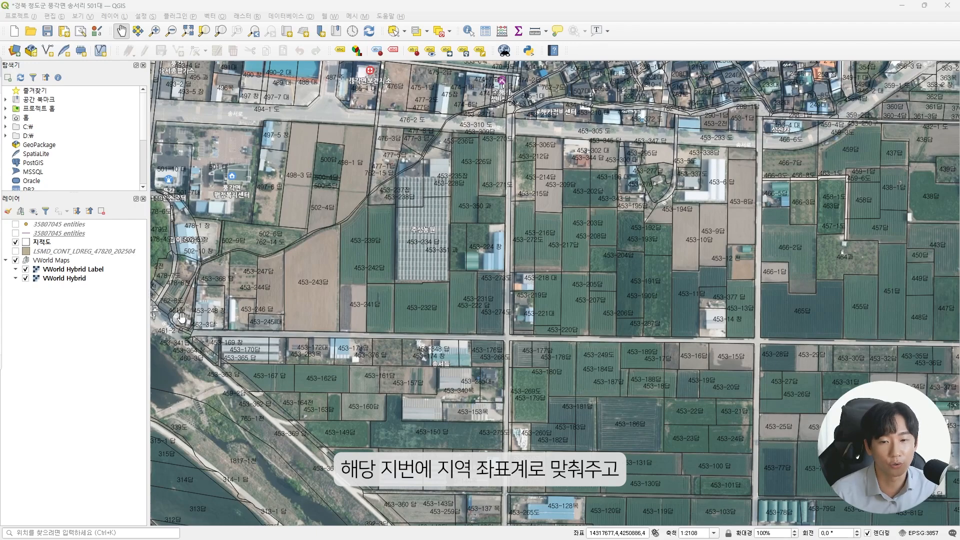
Step: Set the 지적도 layer's coordinate system to Korea 2000 / East Belt 2010 (EPSG:5187)
{"action": "right_click", "coordinate": [90, 244]}
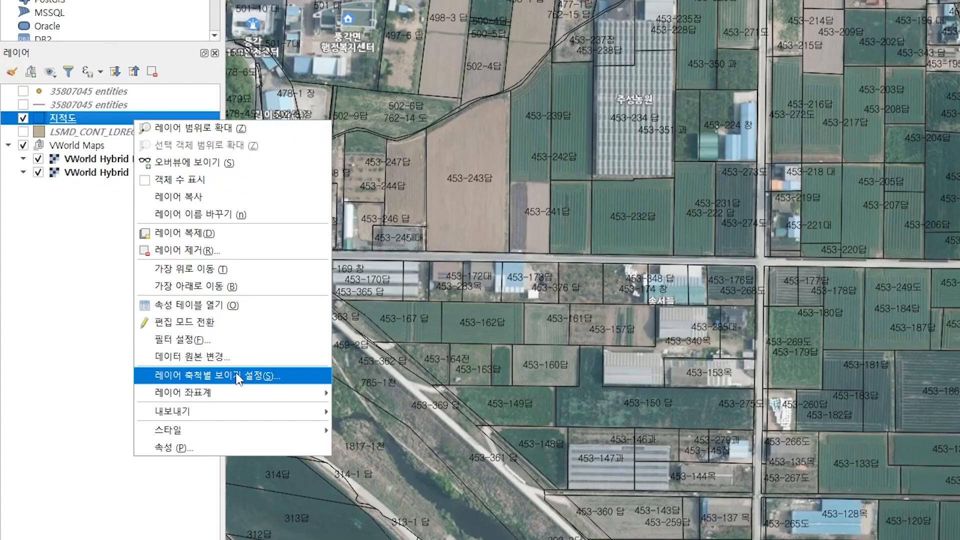
{"action": "mouse_move", "coordinate": [155, 421]}
{"action": "left_click", "coordinate": [377, 463]}
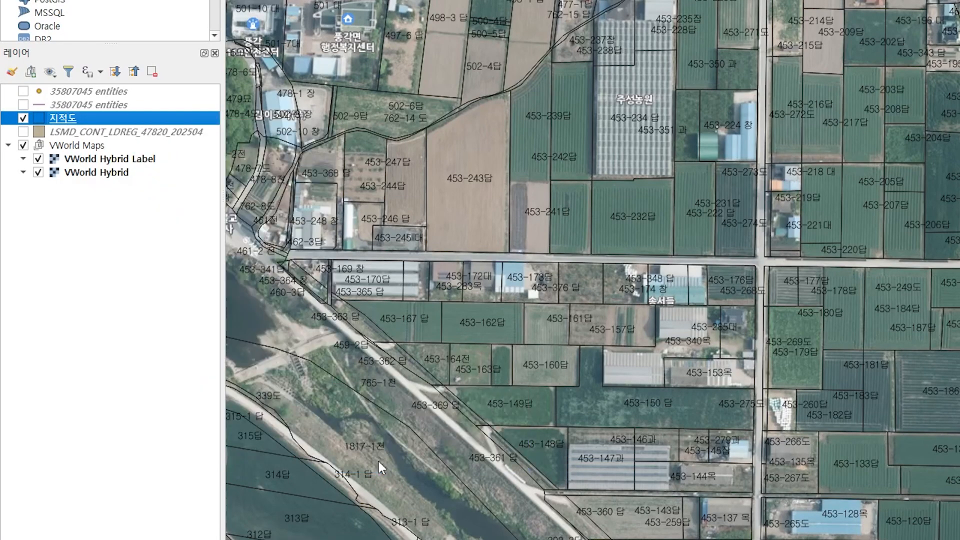
{"action": "left_click", "coordinate": [654, 65]}
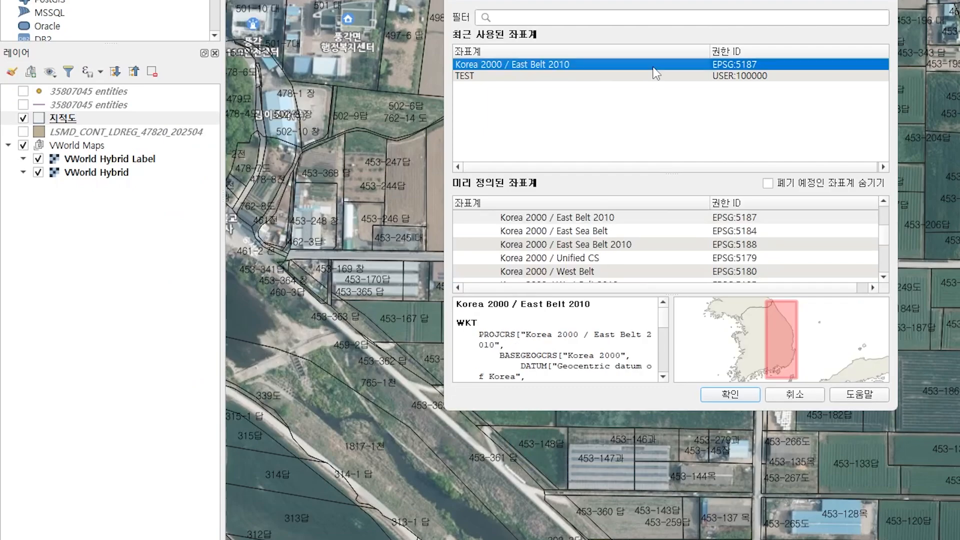
{"action": "left_click", "coordinate": [731, 395]}
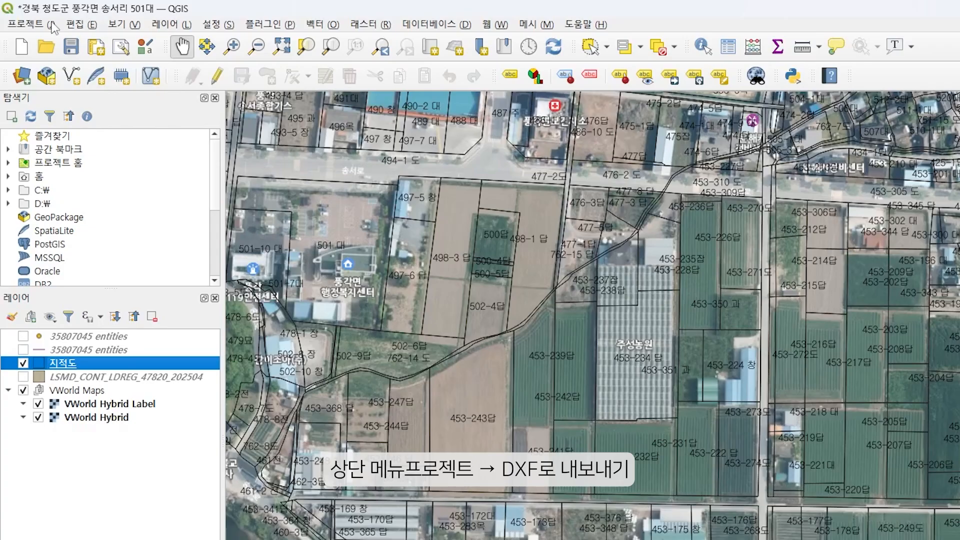
Step: Begin a DXF export of the project named 지적도, with symbology scale 1:1000 and CP949 encoding
{"action": "left_click", "coordinate": [53, 25]}
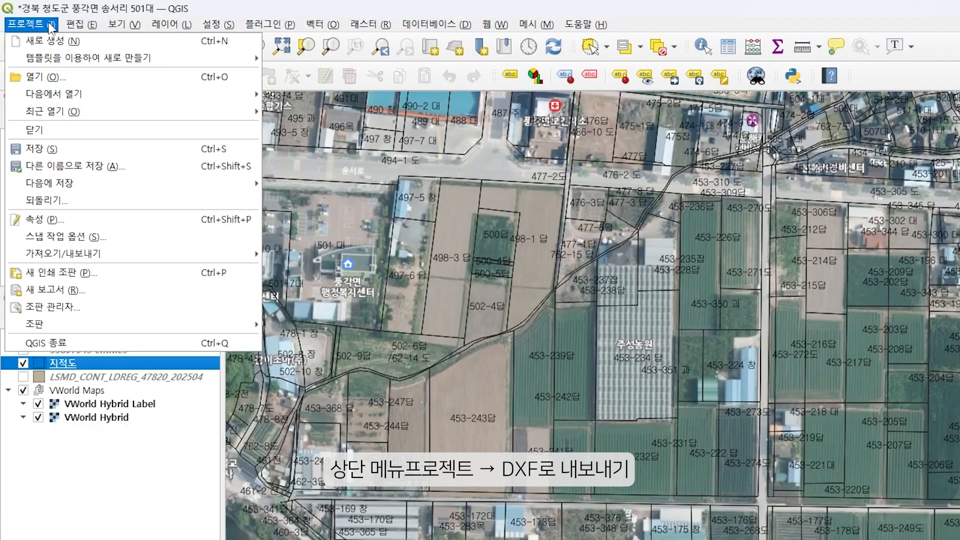
{"action": "mouse_move", "coordinate": [92, 254]}
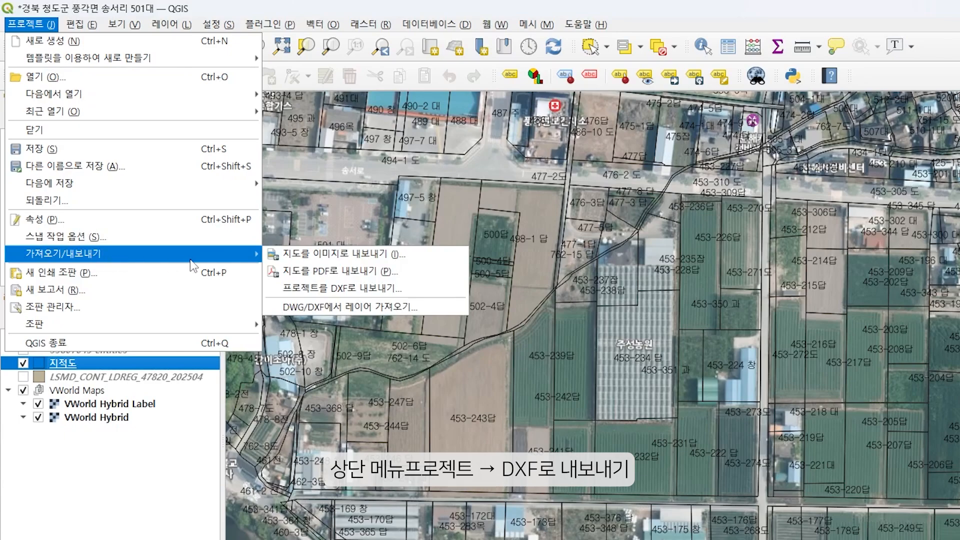
{"action": "left_click", "coordinate": [351, 291]}
{"action": "type", "text": "ㅈ"}
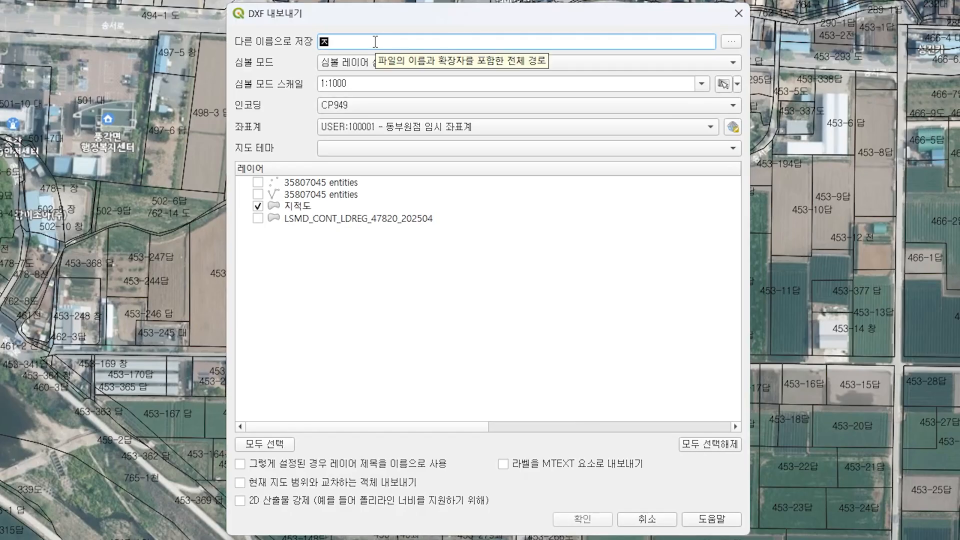
{"action": "type", "text": "지적도"}
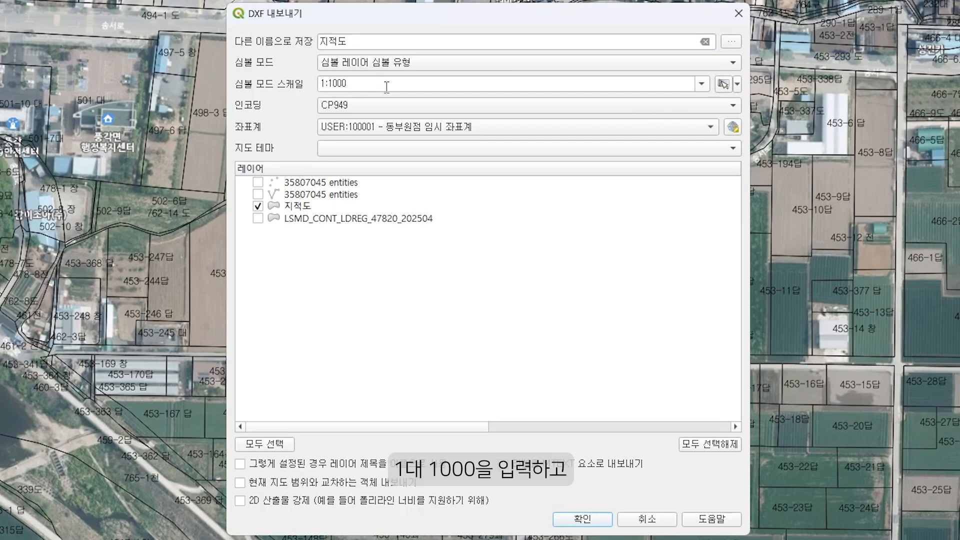
{"action": "left_click", "coordinate": [341, 108]}
{"action": "left_click", "coordinate": [342, 105]}
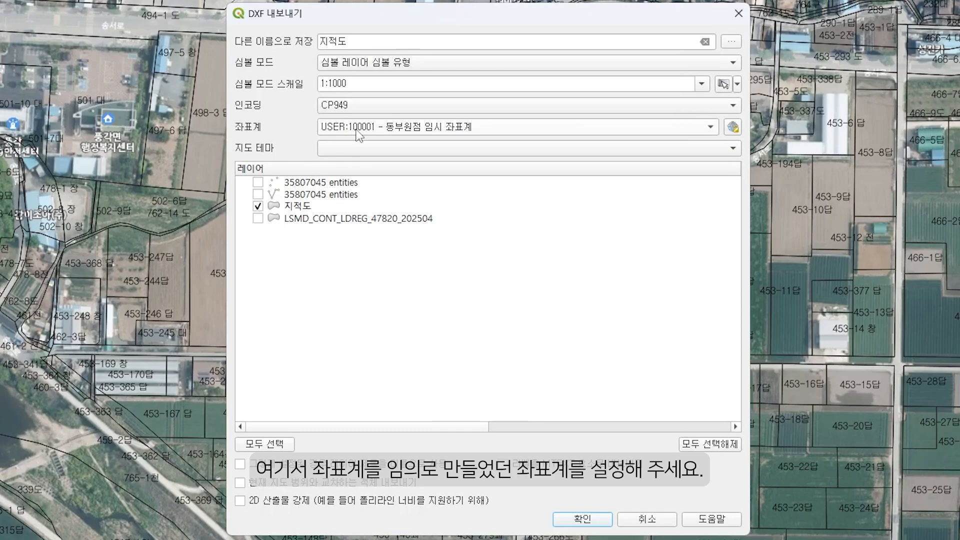
Step: Use USER:100001 - 동부원점 임시 좌표계 as the export coordinate system and export only the 지적도 layer to 지적도.dxf
{"action": "left_click", "coordinate": [357, 131]}
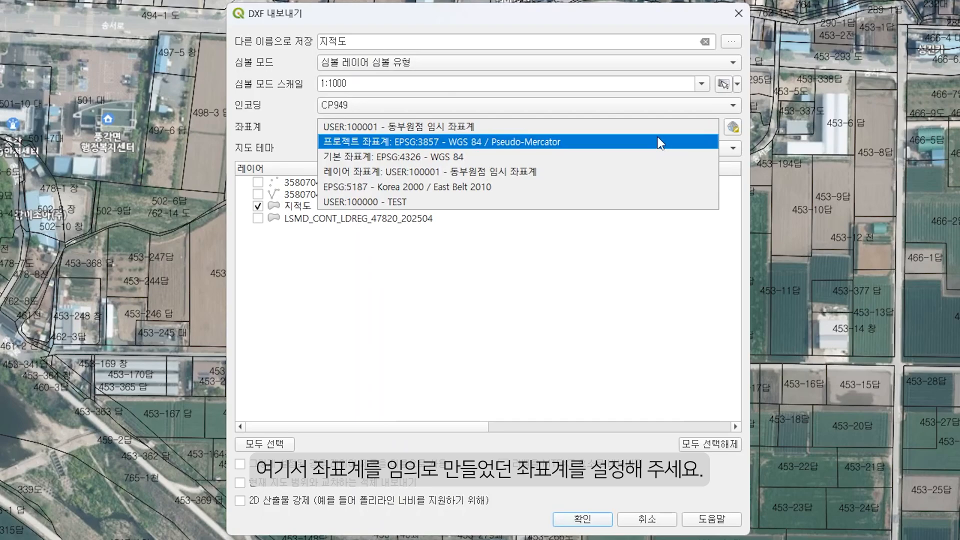
{"action": "left_click", "coordinate": [735, 128]}
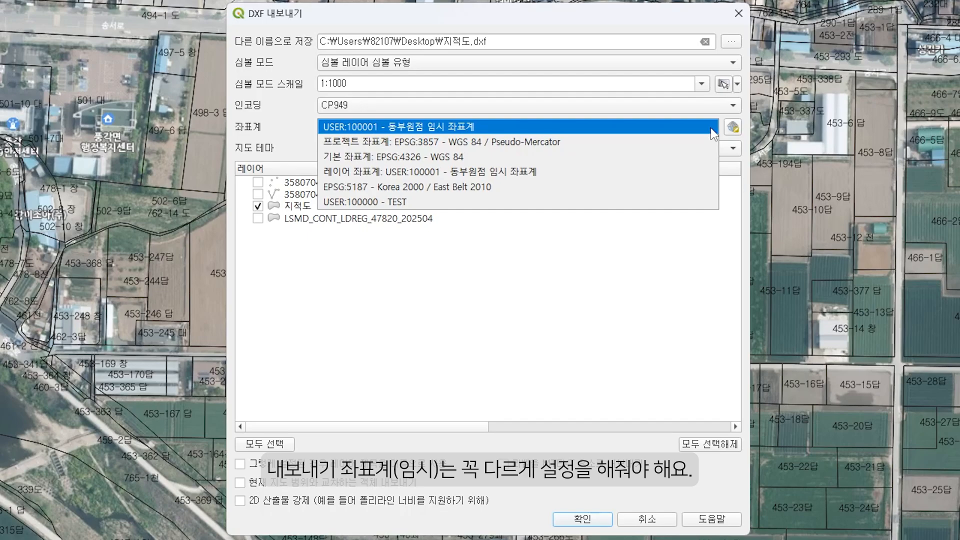
{"action": "left_click", "coordinate": [712, 131]}
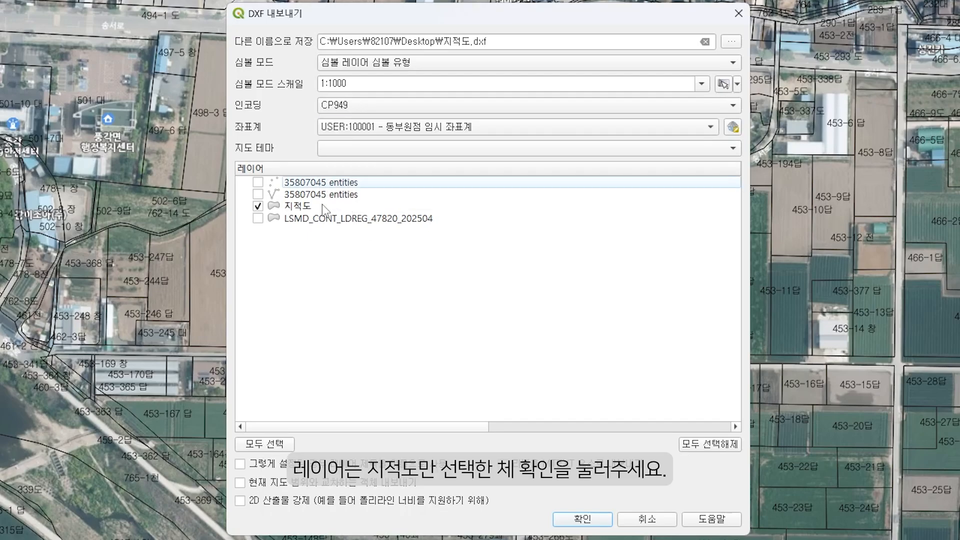
{"action": "left_click", "coordinate": [597, 520]}
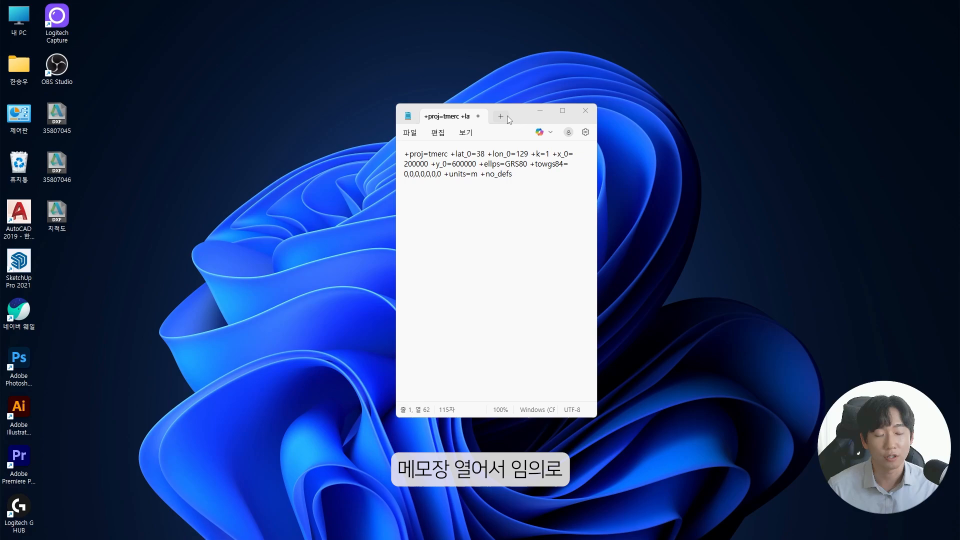
Step: Switch to Notepad and set y_0 to 600003 and x_0 to 200002 in the Proj string
{"action": "left_click_drag", "start_coordinate": [515, 121], "coordinate": [401, 118]}
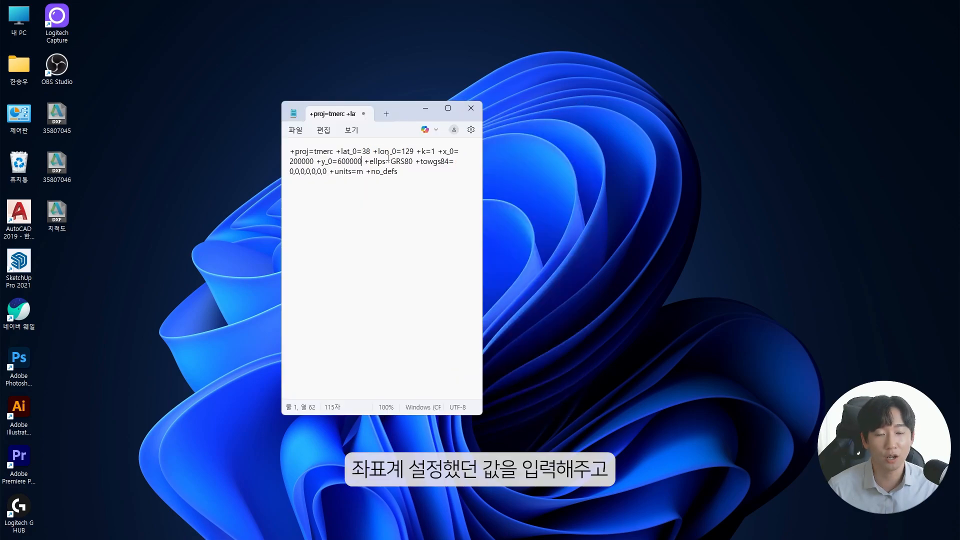
{"action": "key", "text": "BackSpace"}
{"action": "type", "text": "3"}
{"action": "left_click", "coordinate": [314, 162]}
{"action": "key", "text": "BackSpace"}
{"action": "type", "text": "2"}
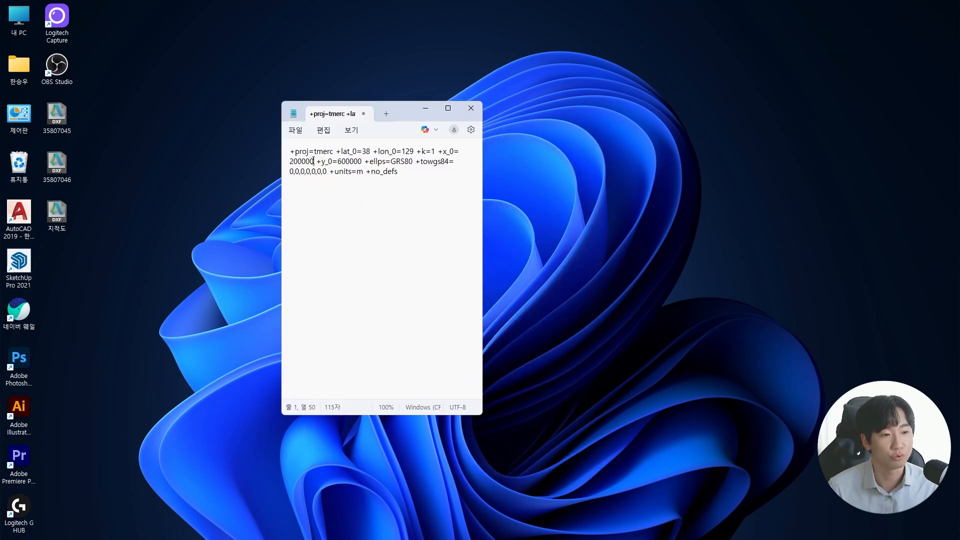
Step: Save the Proj string to the desktop as a UTF-8 text file named 동부원점 임시 좌표계
{"action": "left_click", "coordinate": [345, 210]}
{"action": "left_click", "coordinate": [294, 131]}
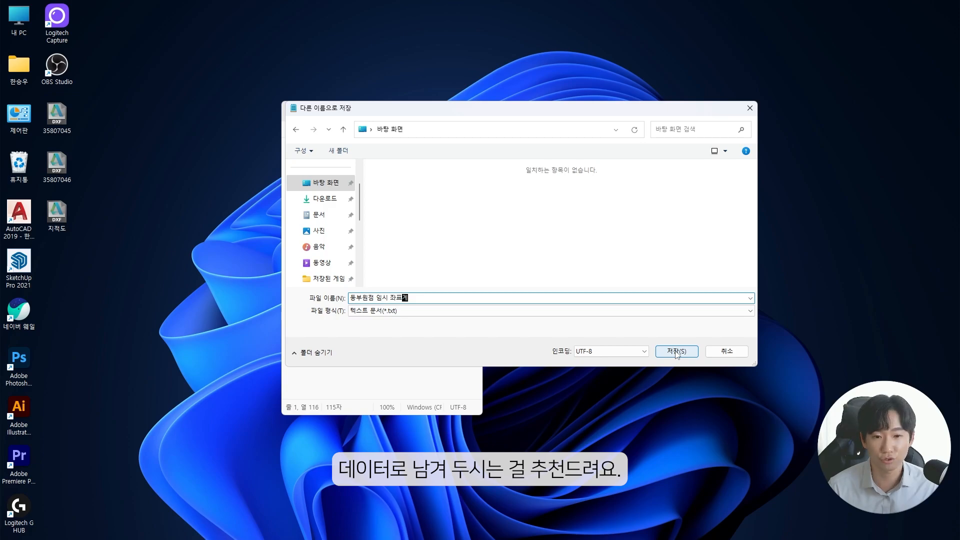
{"action": "left_click", "coordinate": [676, 352]}
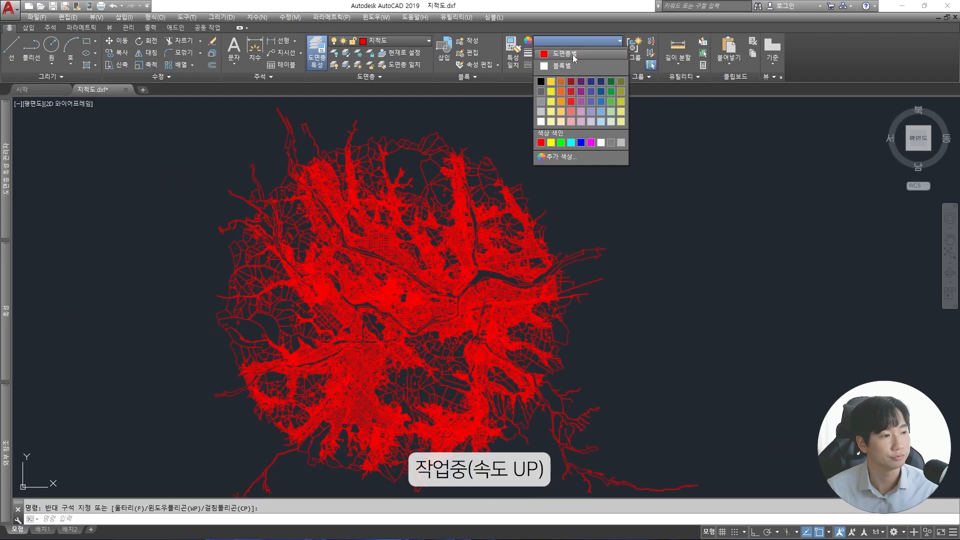
Step: Switch to AutoCAD and set the colour of the selected 지적도.dxf objects to 도면층별 (ByLayer), clearing the selection
{"action": "left_click", "coordinate": [575, 59]}
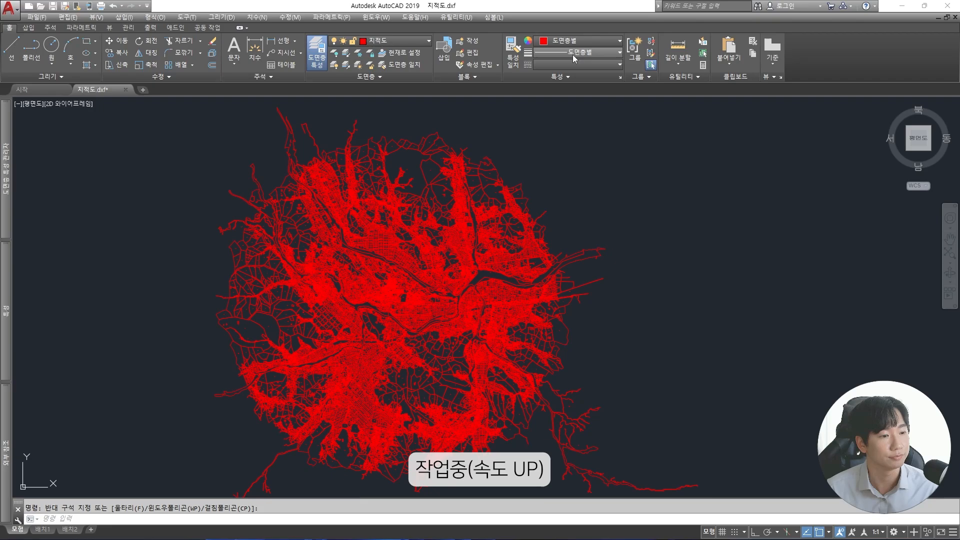
{"action": "key", "text": "Escape"}
{"action": "key", "text": "Escape"}
Step: Select all parcel number labels through a similar-object selection and colour them index green
{"action": "scroll", "coordinate": [450, 312], "scroll_direction": "up", "scroll_amount": 10}
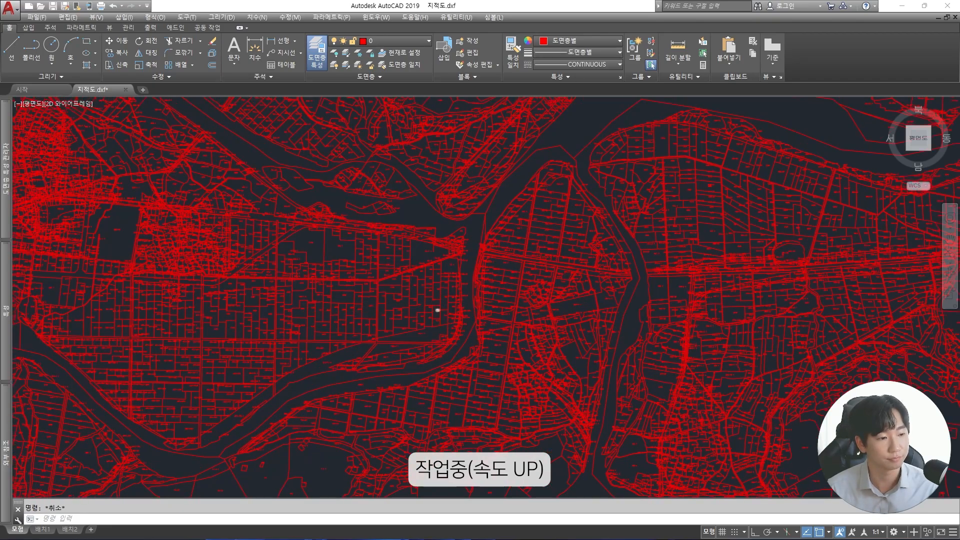
{"action": "key", "text": "space"}
{"action": "key", "text": "Escape"}
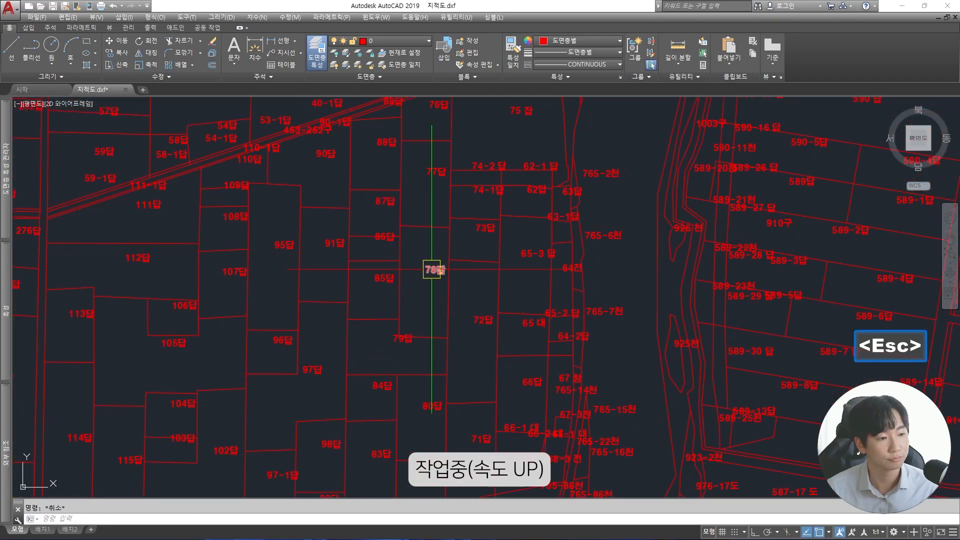
{"action": "key", "text": "Escape"}
{"action": "key", "text": "space"}
{"action": "left_click", "coordinate": [580, 41]}
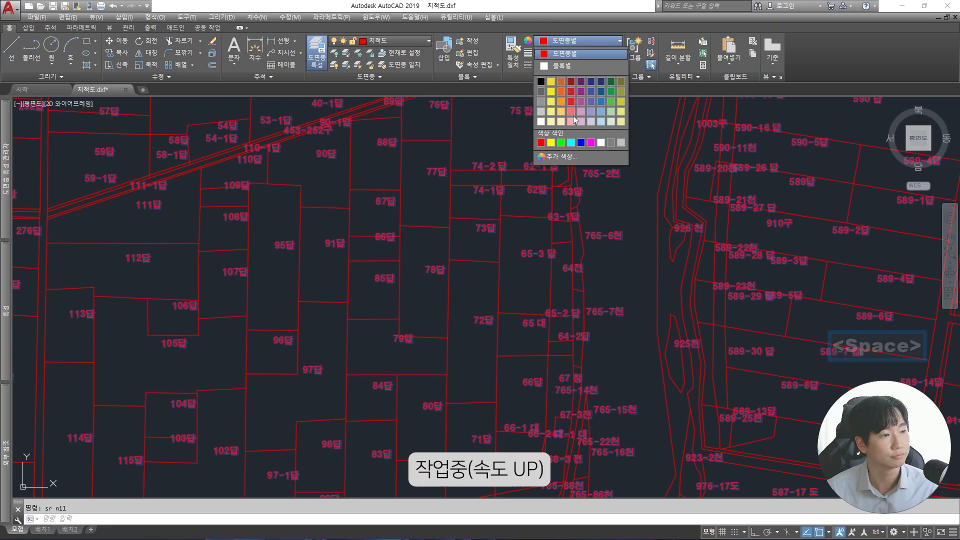
{"action": "left_click", "coordinate": [561, 142]}
{"action": "scroll", "coordinate": [530, 270], "scroll_direction": "down", "scroll_amount": 8}
{"action": "key", "text": "Escape"}
{"action": "key", "text": "Escape"}
{"action": "scroll", "coordinate": [526, 279], "scroll_direction": "down", "scroll_amount": 5}
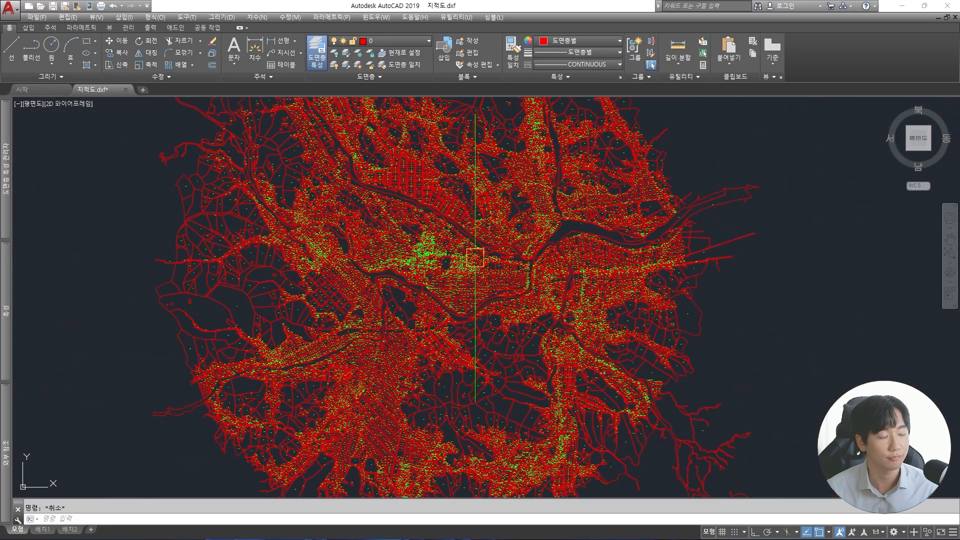
Step: Insert the 35807045 DXF topographic map from the desktop at 0,0,0 with scale 1, and inspect its alignment with the cadastral parcels
{"action": "type", "text": "I"}
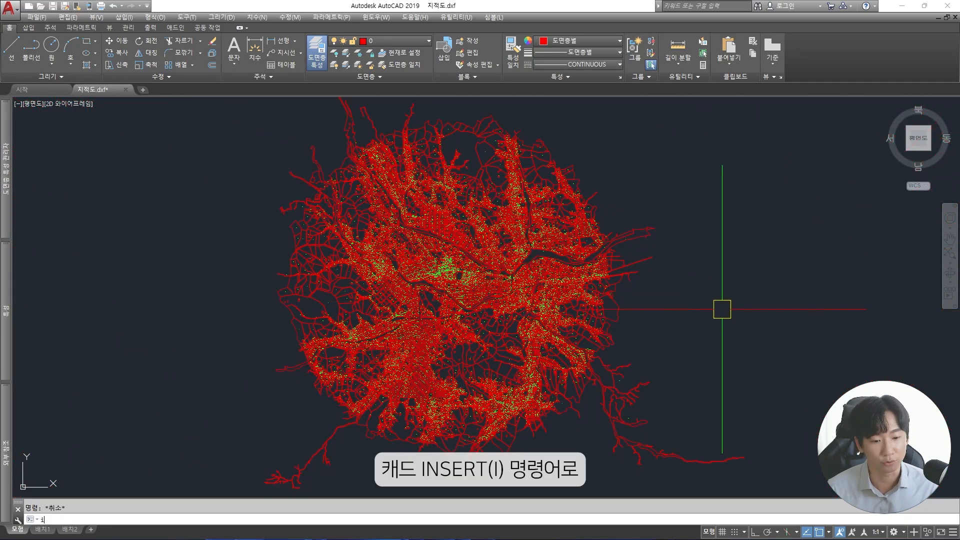
{"action": "left_click", "coordinate": [78, 422]}
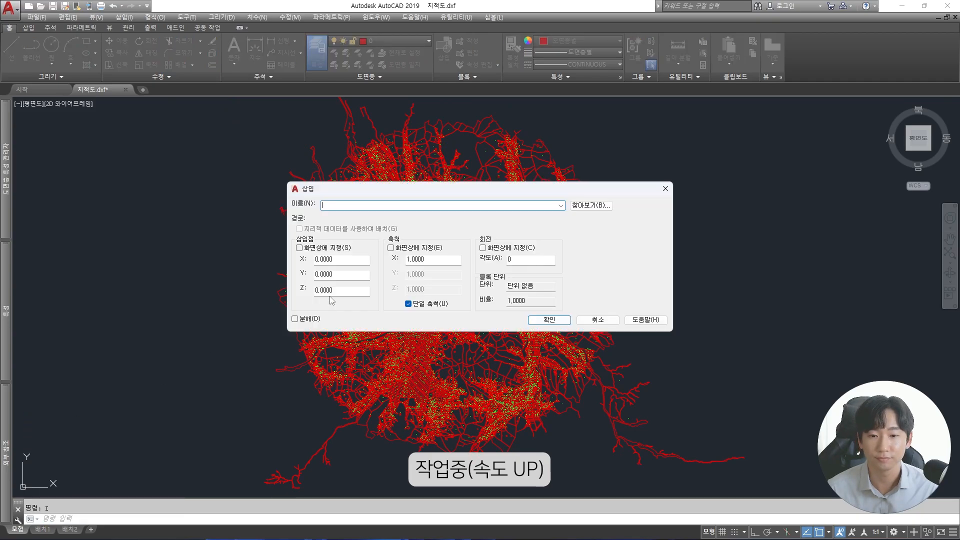
{"action": "left_click", "coordinate": [592, 206]}
{"action": "left_click", "coordinate": [50, 385]}
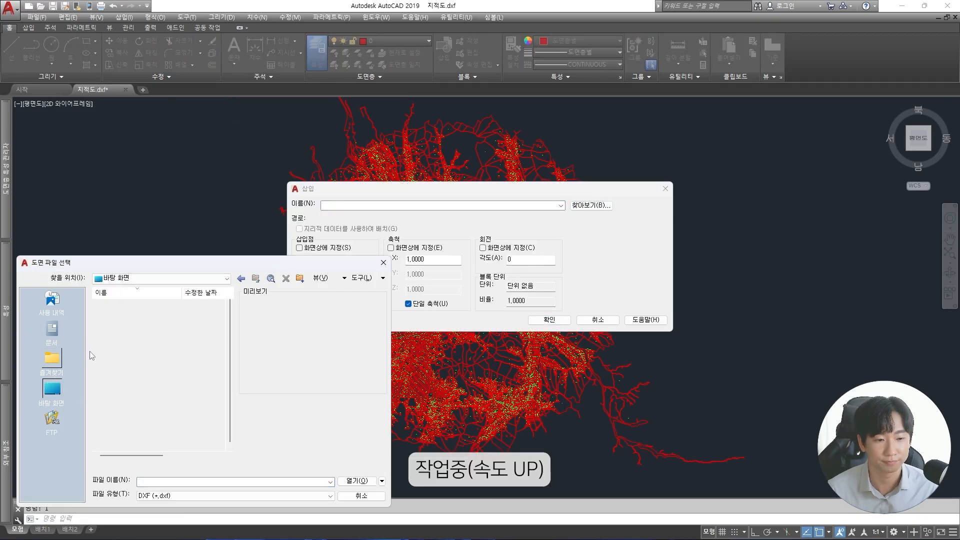
{"action": "left_click", "coordinate": [133, 323]}
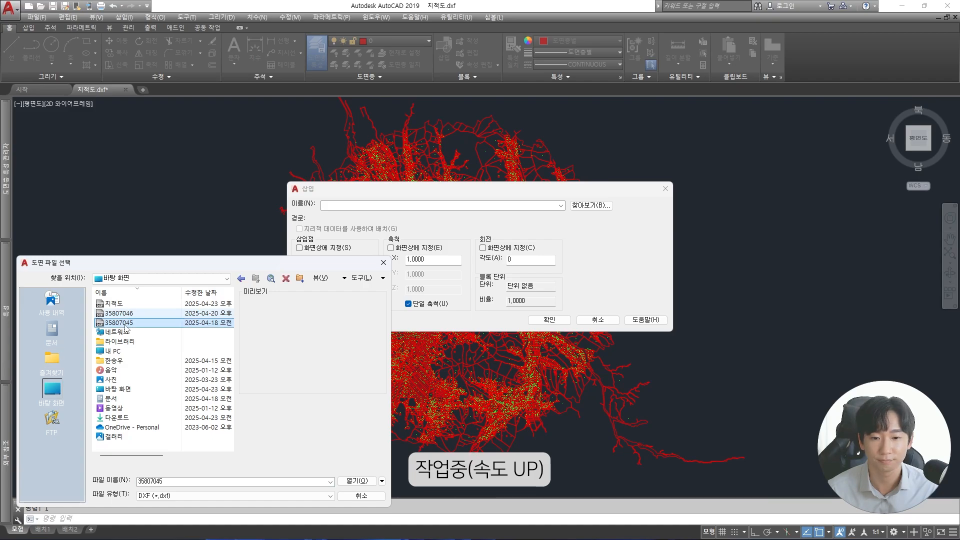
{"action": "left_click", "coordinate": [358, 481]}
{"action": "left_click", "coordinate": [549, 320]}
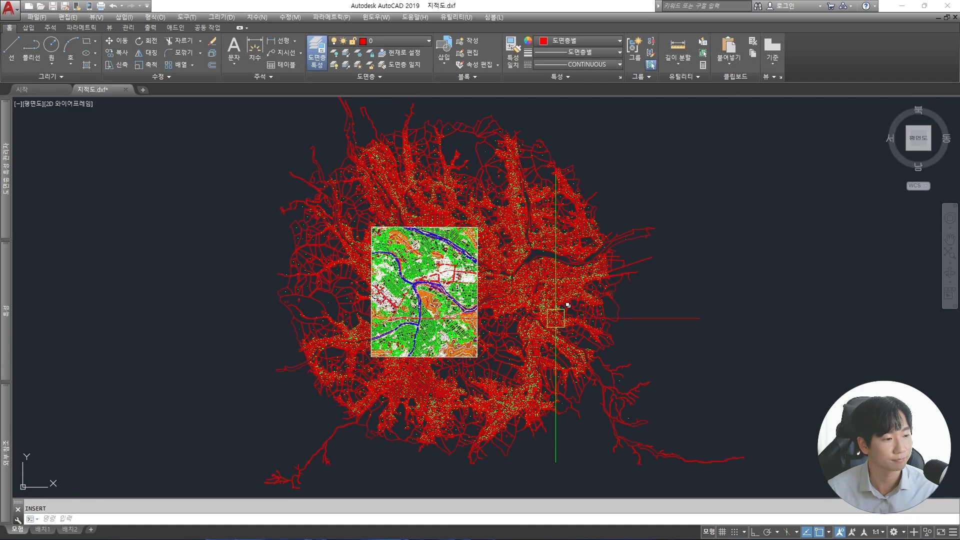
{"action": "scroll", "coordinate": [857, 358], "scroll_direction": "up", "scroll_amount": 2}
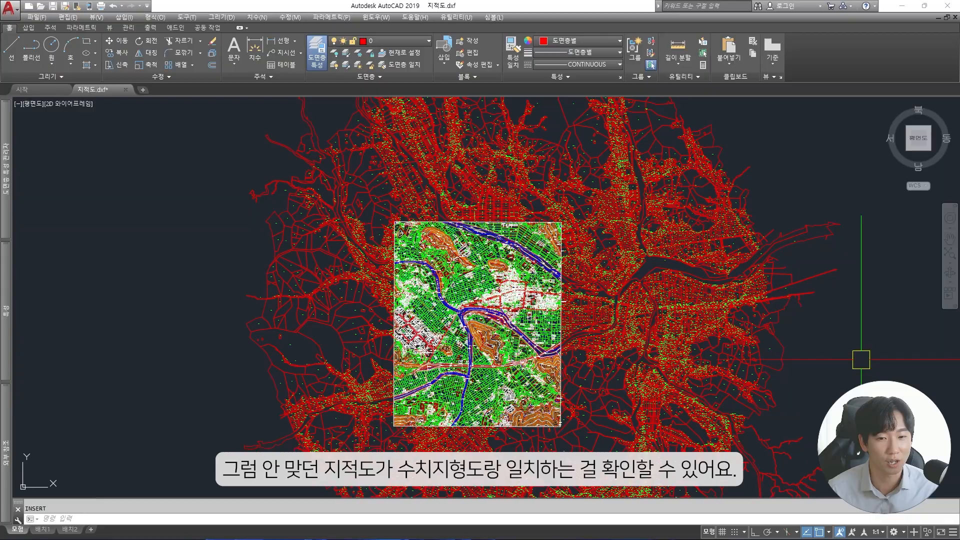
{"action": "scroll", "coordinate": [535, 325], "scroll_direction": "up", "scroll_amount": 5}
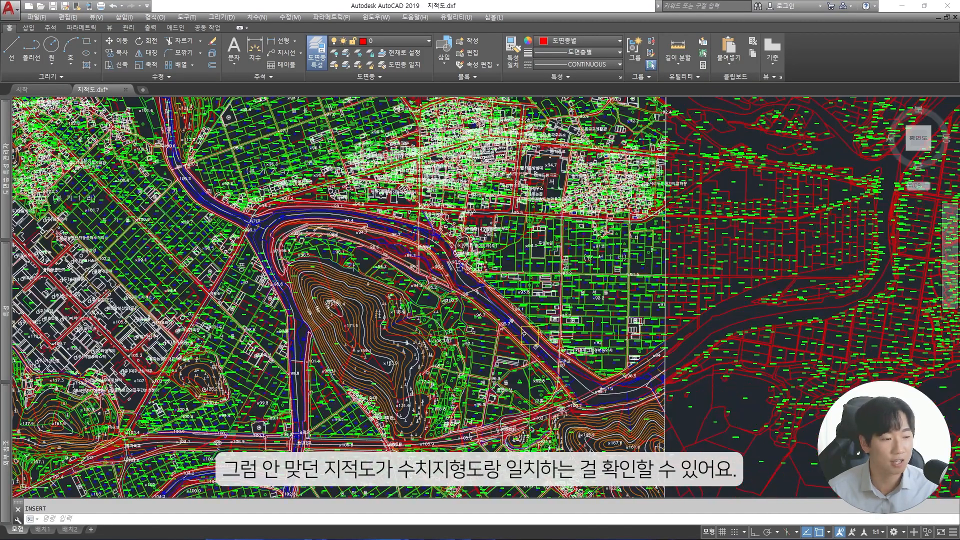
{"action": "scroll", "coordinate": [536, 325], "scroll_direction": "down", "scroll_amount": 3}
{"action": "scroll", "coordinate": [535, 325], "scroll_direction": "up", "scroll_amount": 5}
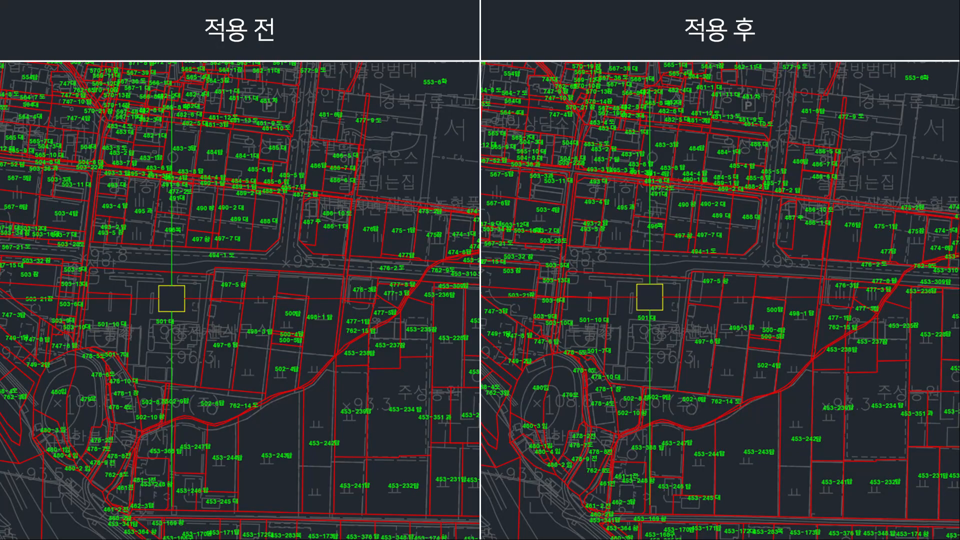